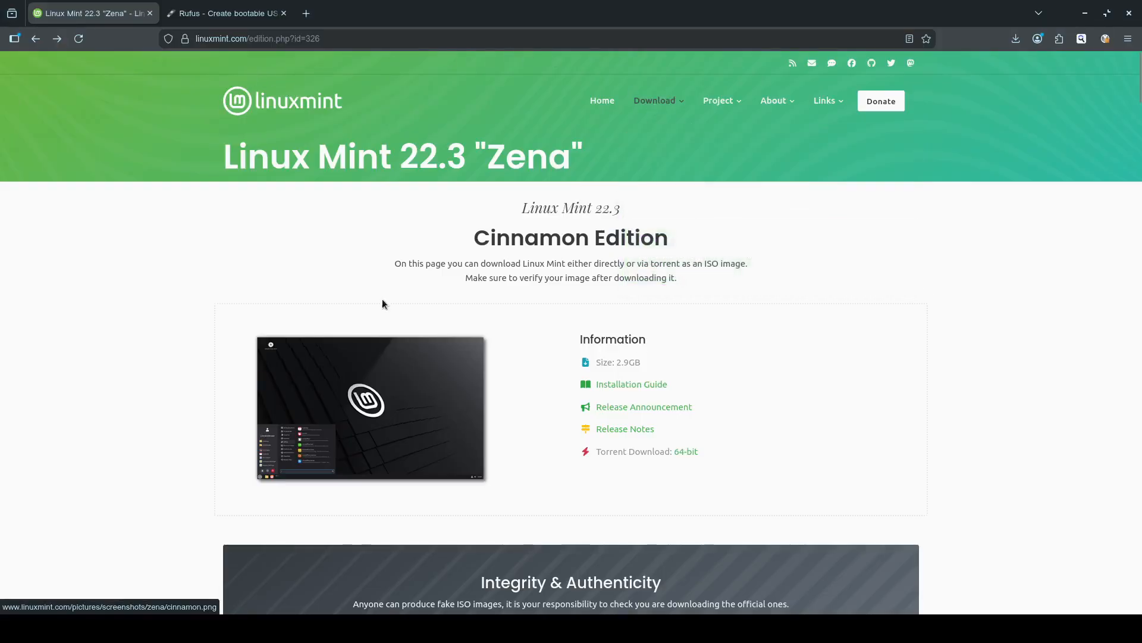
Step: Examine the Linux Mint 22.3 Cinnamon Edition page for the integrity files and the list of download mirrors
{"action": "scroll", "coordinate": [409, 277], "scroll_direction": "down", "scroll_amount": 5}
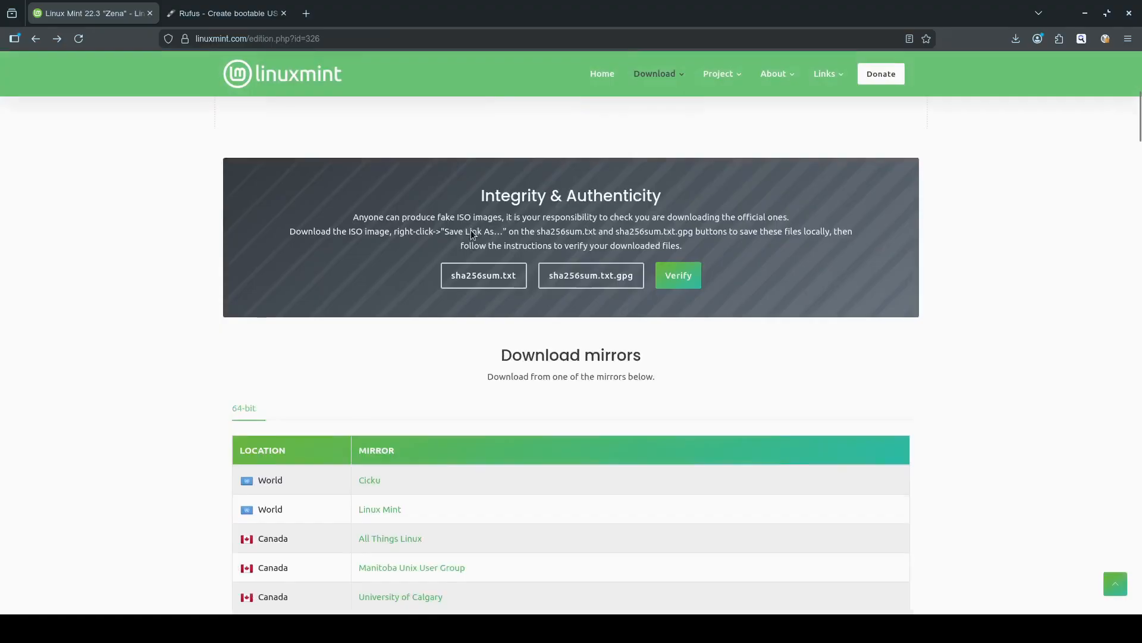
{"action": "scroll", "coordinate": [416, 309], "scroll_direction": "down", "scroll_amount": 3}
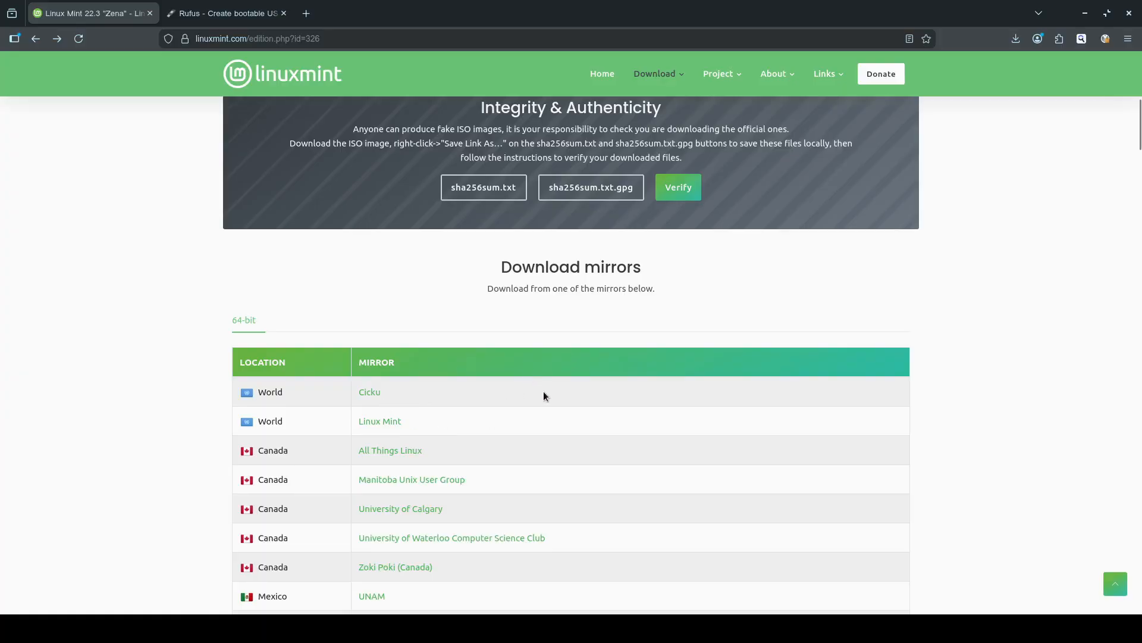
{"action": "scroll", "coordinate": [544, 392], "scroll_direction": "down", "scroll_amount": 3}
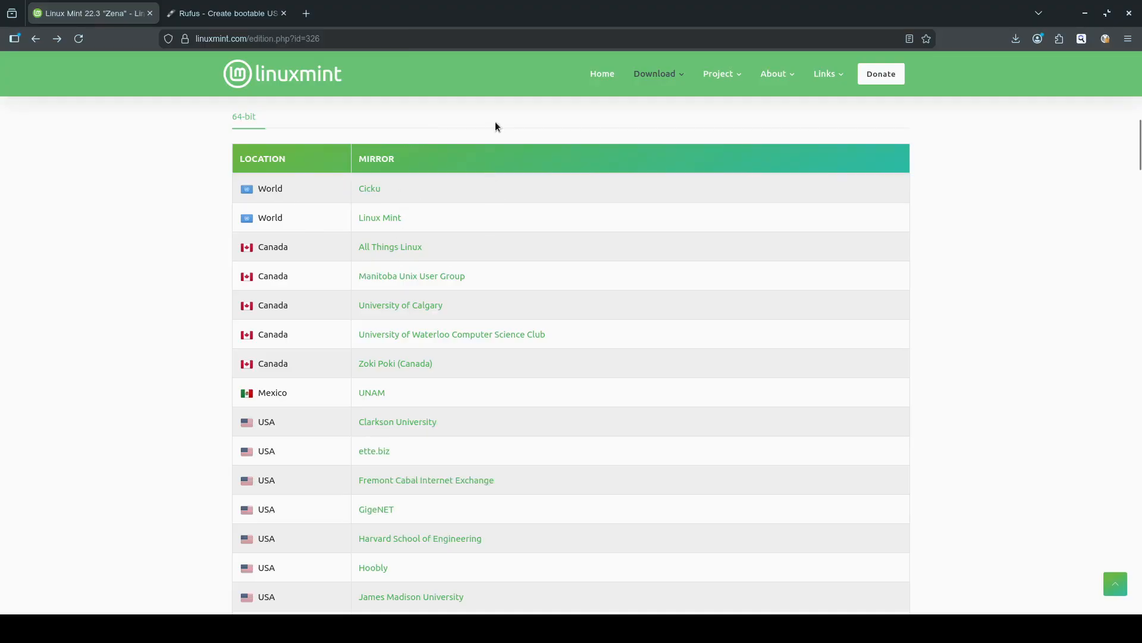
{"action": "scroll", "coordinate": [475, 186], "scroll_direction": "up", "scroll_amount": 3}
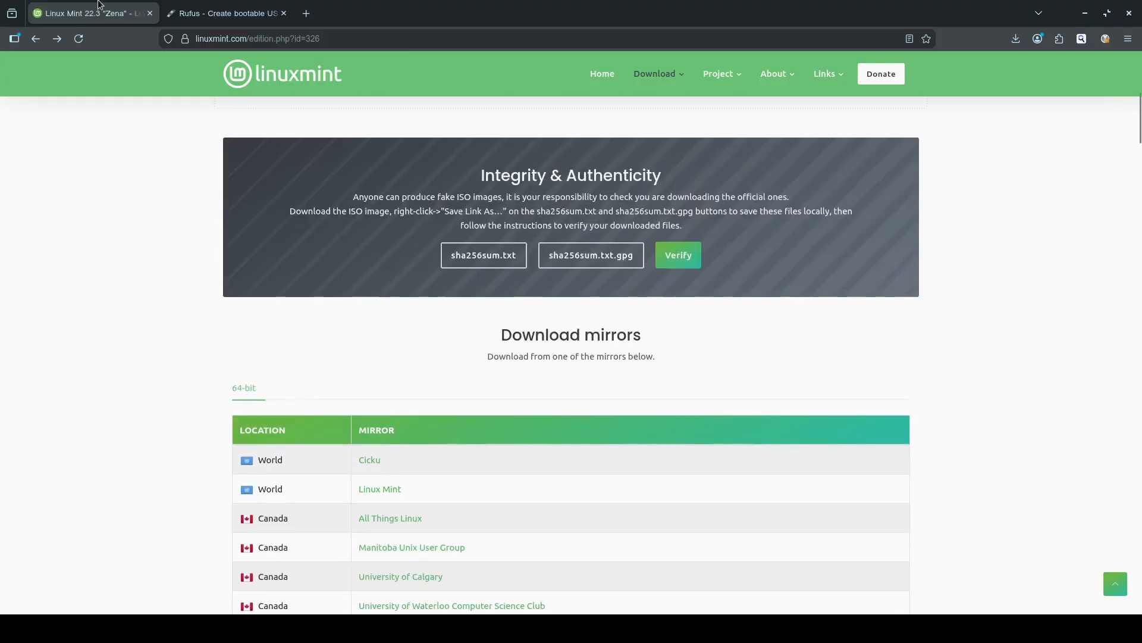
Step: Look over the Rufus and balenaEtcher websites for creating a bootable USB, rejecting cookies on the balenaEtcher page
{"action": "left_click", "coordinate": [237, 22]}
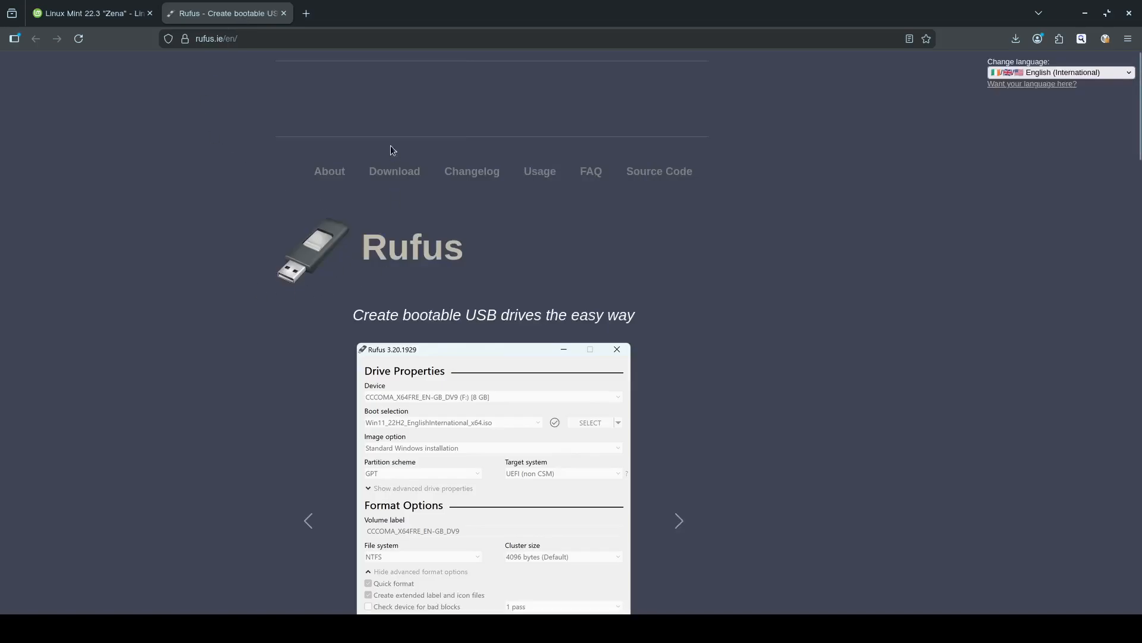
{"action": "left_click", "coordinate": [307, 14]}
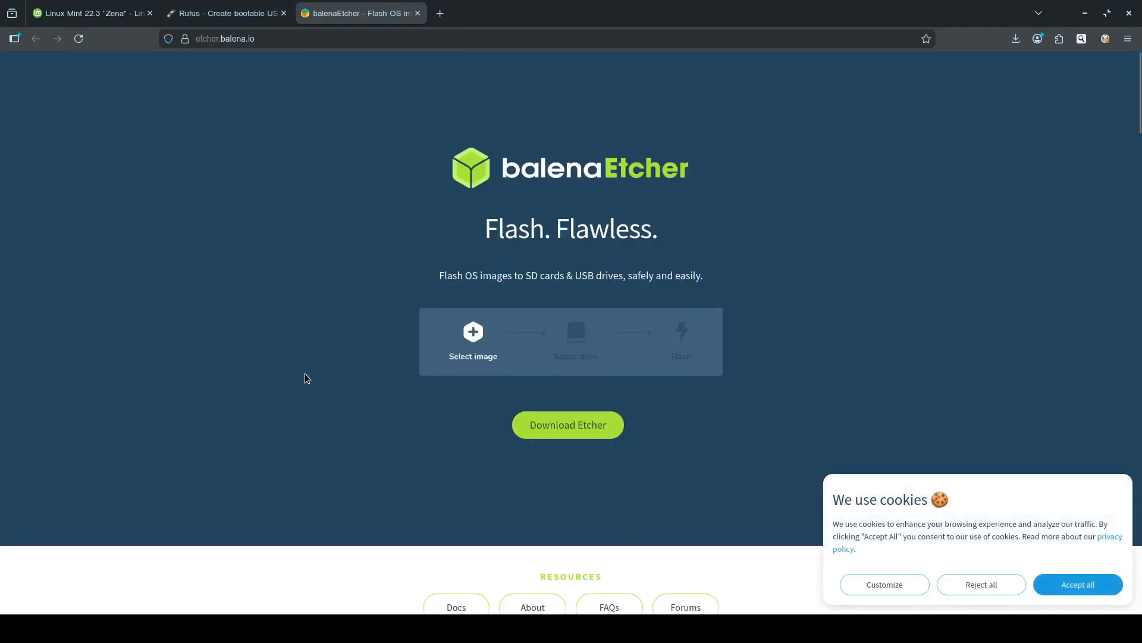
{"action": "left_click", "coordinate": [981, 585]}
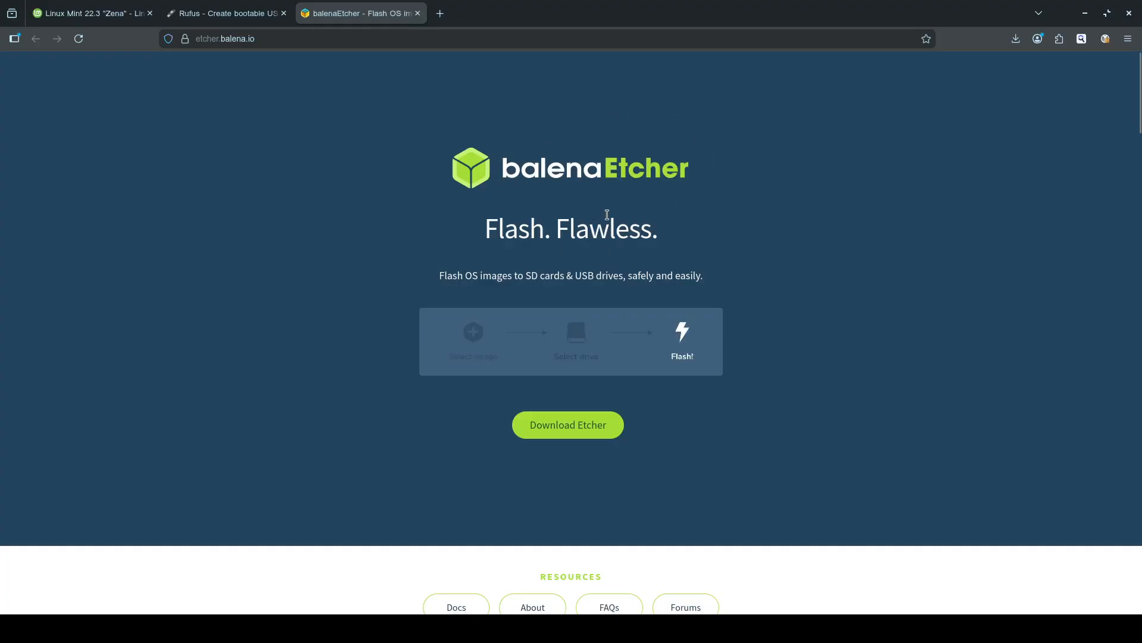
{"action": "left_click", "coordinate": [233, 24]}
{"action": "scroll", "coordinate": [262, 447], "scroll_direction": "down", "scroll_amount": 3}
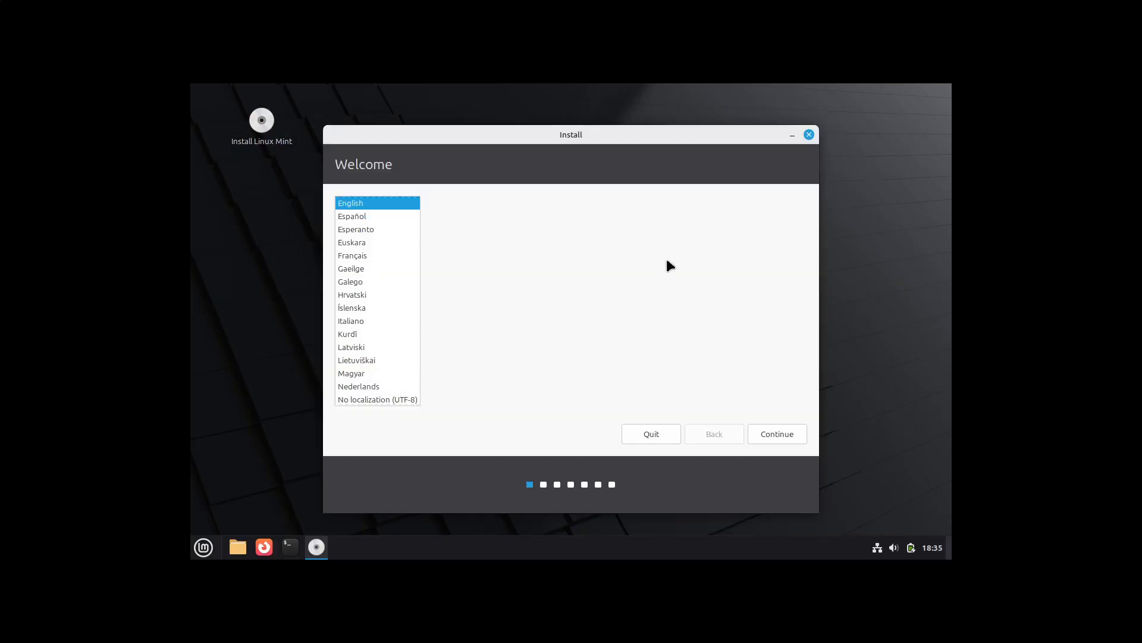
Step: Accept English as the installer language and English (US) as the keyboard layout
{"action": "left_click", "coordinate": [789, 435]}
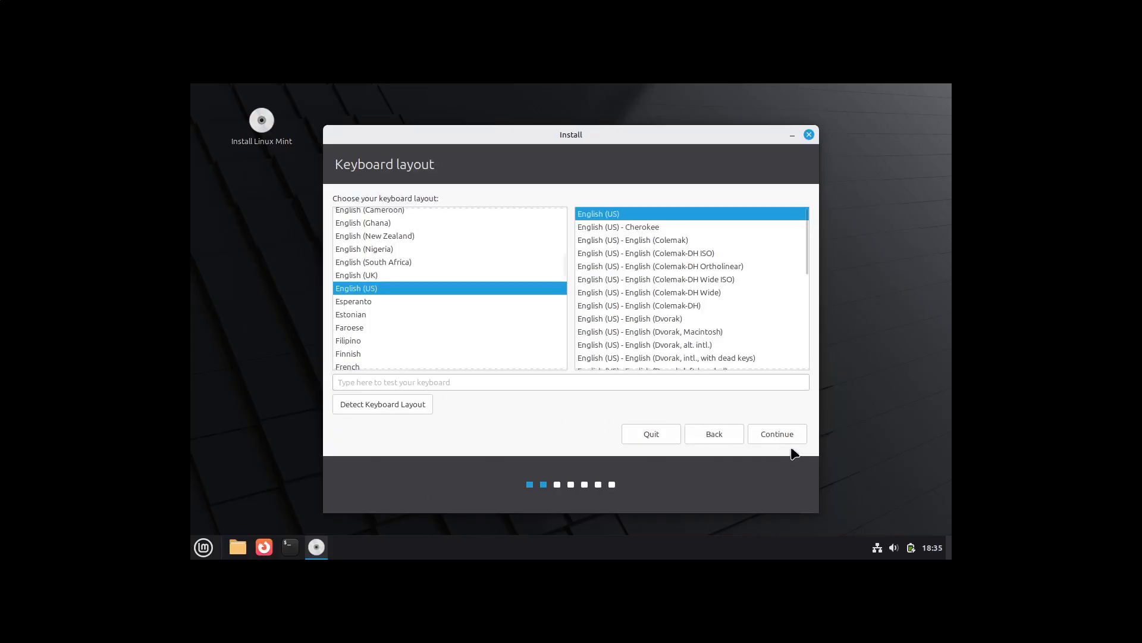
{"action": "left_click", "coordinate": [784, 439]}
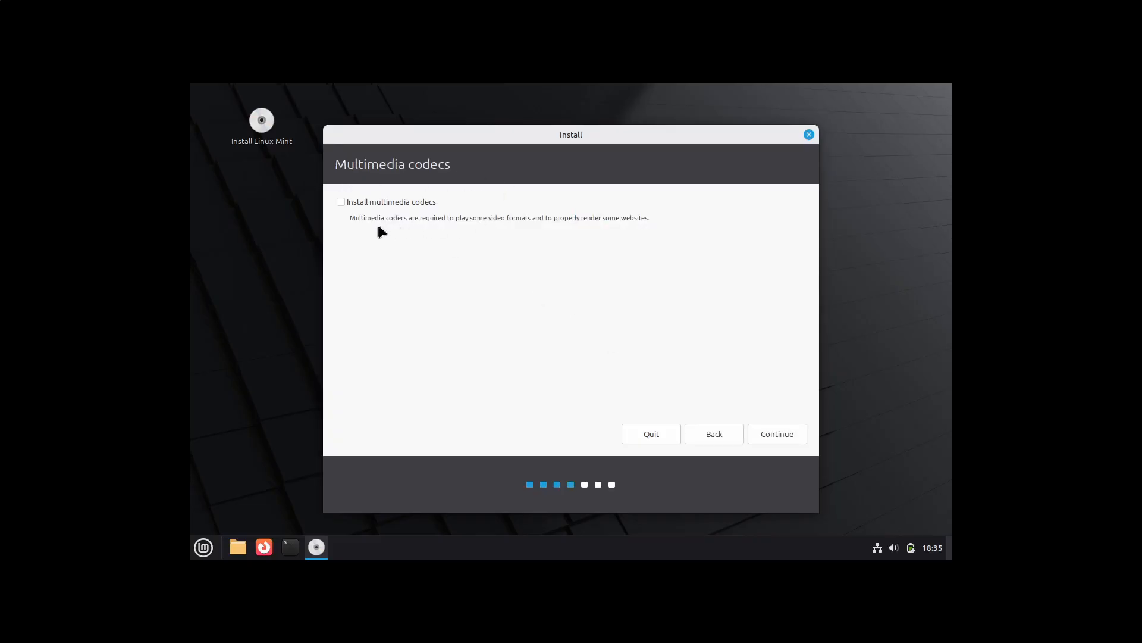
Step: Enable the installation of multimedia codecs and proceed to the installation type
{"action": "left_click_drag", "start_coordinate": [407, 217], "coordinate": [648, 240]}
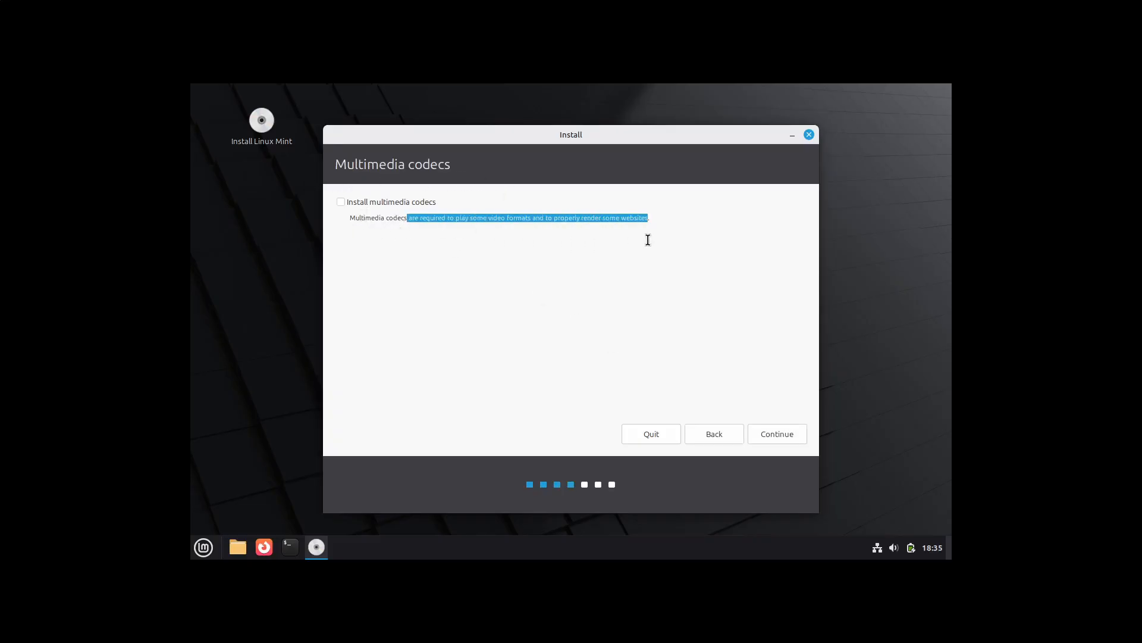
{"action": "left_click", "coordinate": [370, 218]}
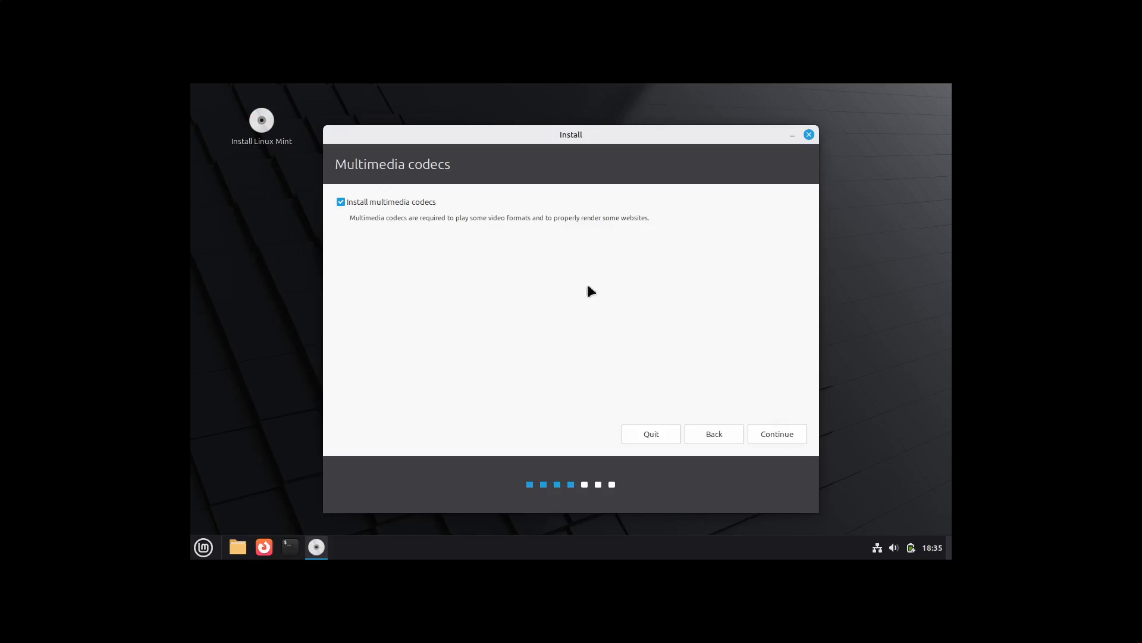
{"action": "left_click", "coordinate": [760, 440]}
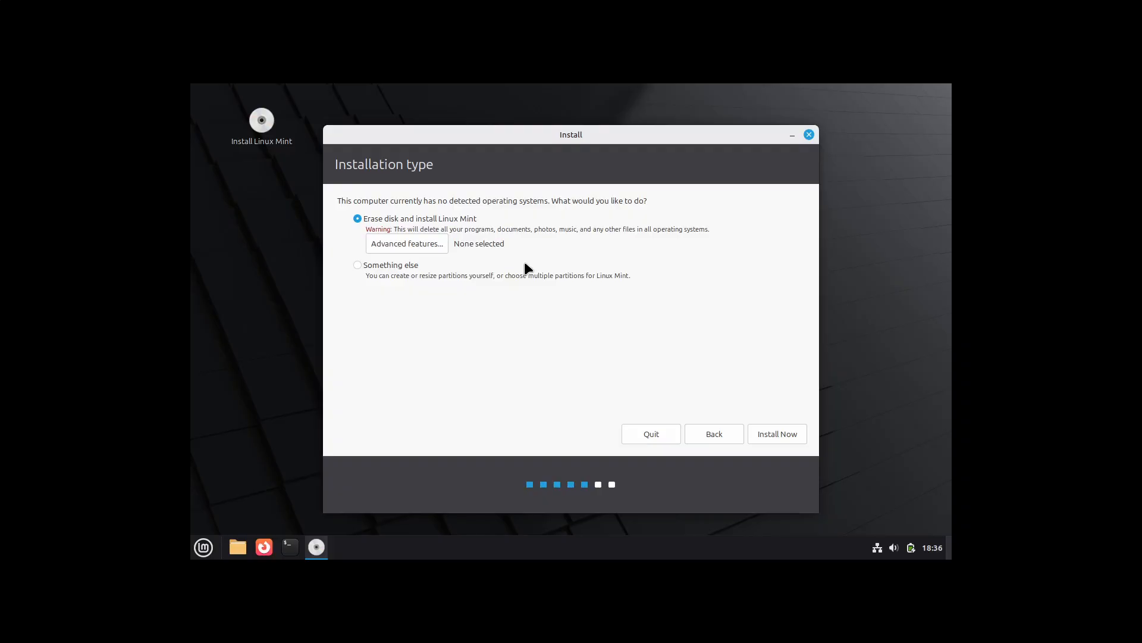
Step: Choose to erase the disk and install Linux Mint, using LVM with encryption of the new installation
{"action": "left_click", "coordinate": [392, 269]}
{"action": "left_click", "coordinate": [462, 220]}
{"action": "left_click", "coordinate": [408, 243]}
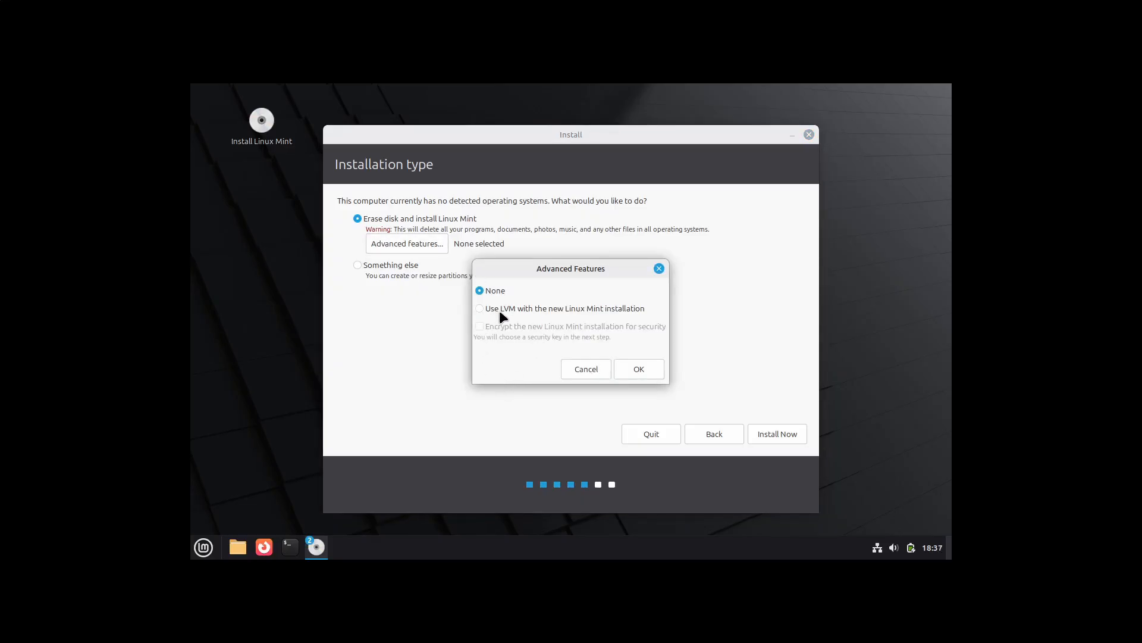
{"action": "left_click", "coordinate": [450, 324]}
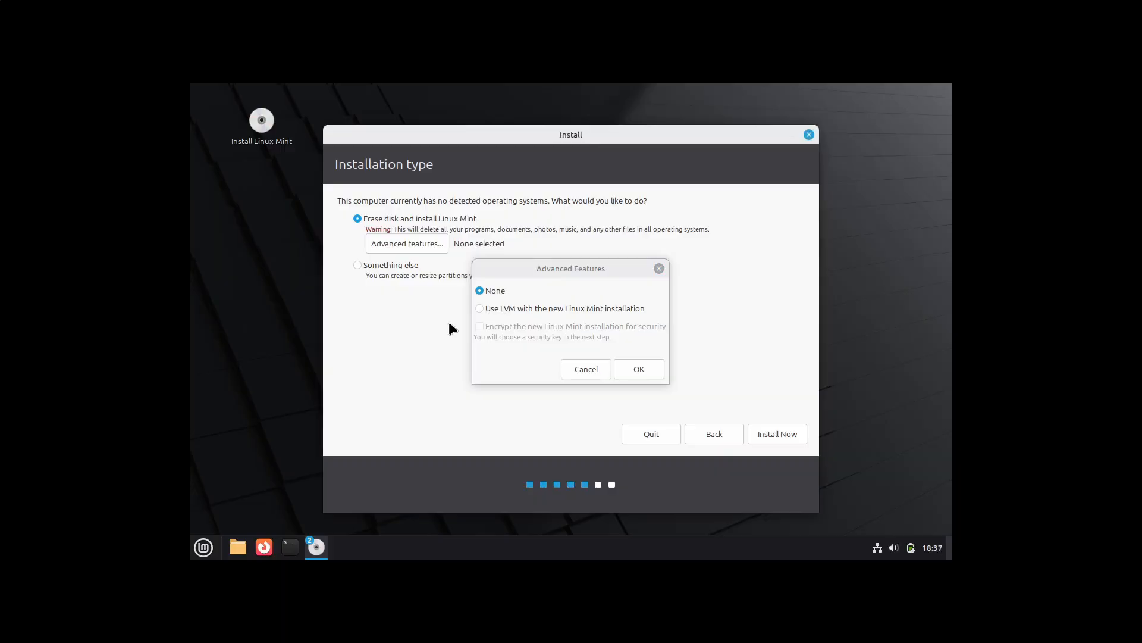
{"action": "left_click", "coordinate": [527, 309]}
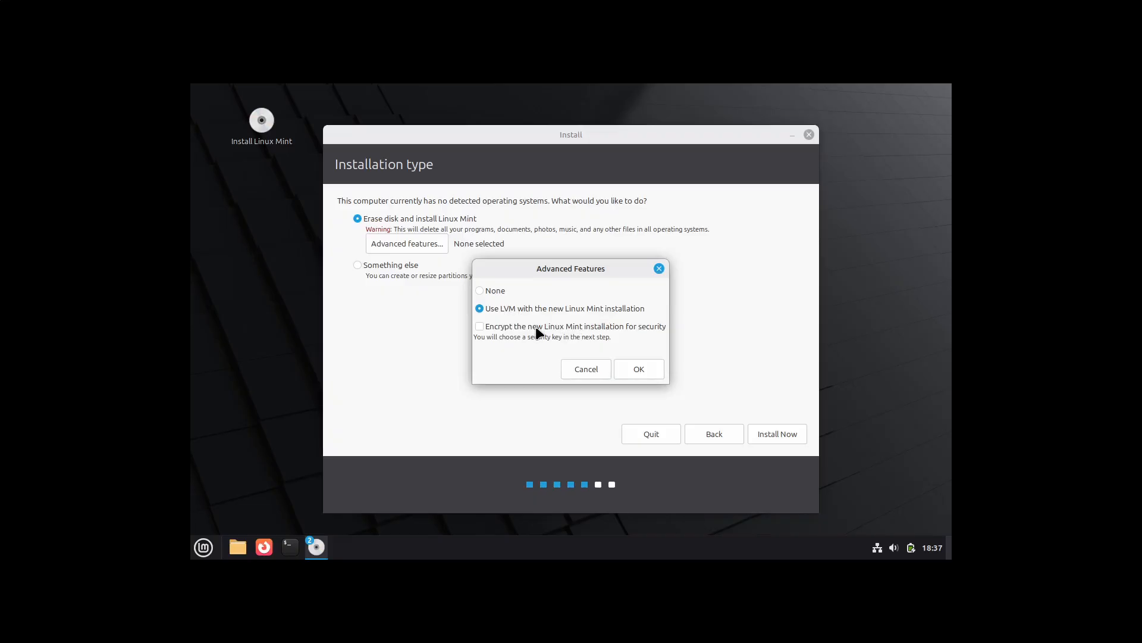
{"action": "left_click", "coordinate": [536, 326]}
{"action": "key", "text": "Return"}
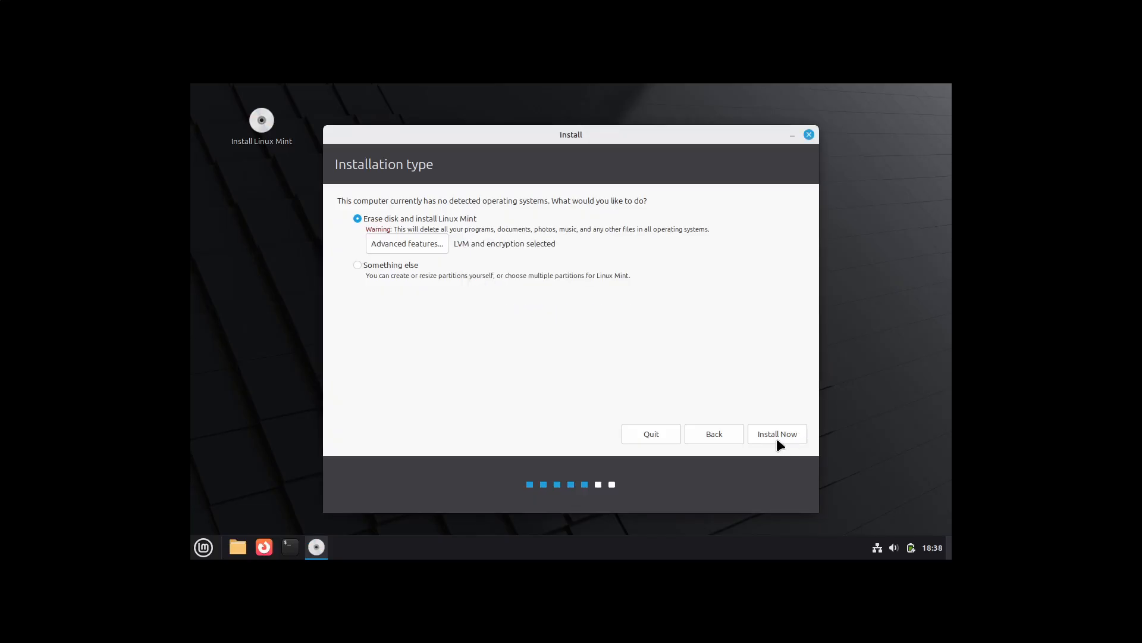
Step: Proceed to the disk encryption settings, then enter and confirm the security key
{"action": "left_click", "coordinate": [777, 439]}
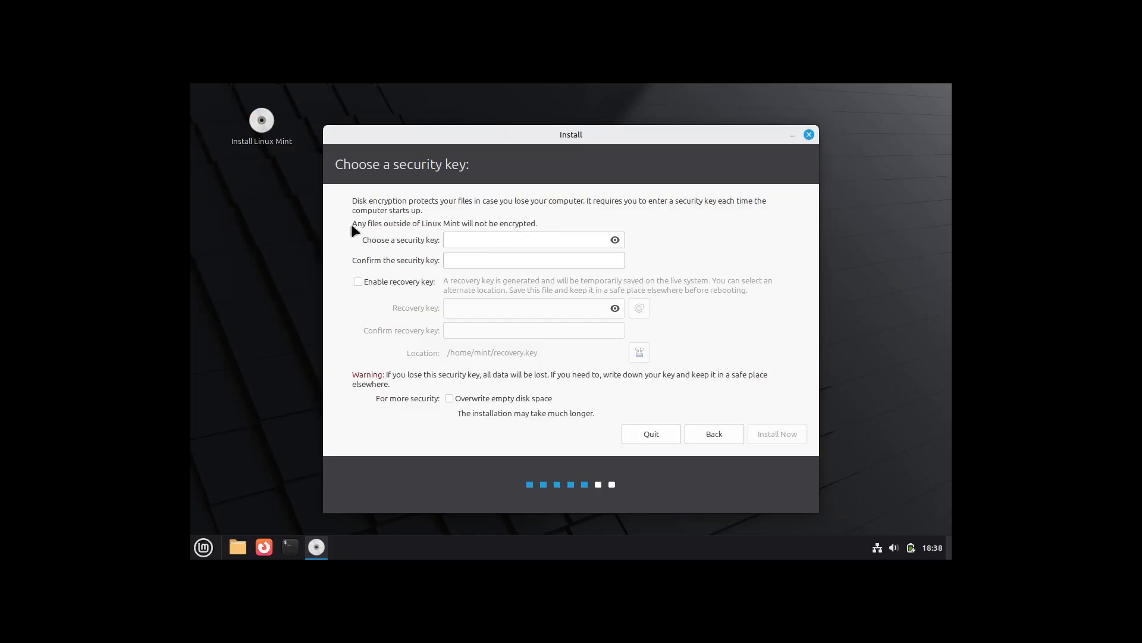
{"action": "left_click", "coordinate": [528, 236]}
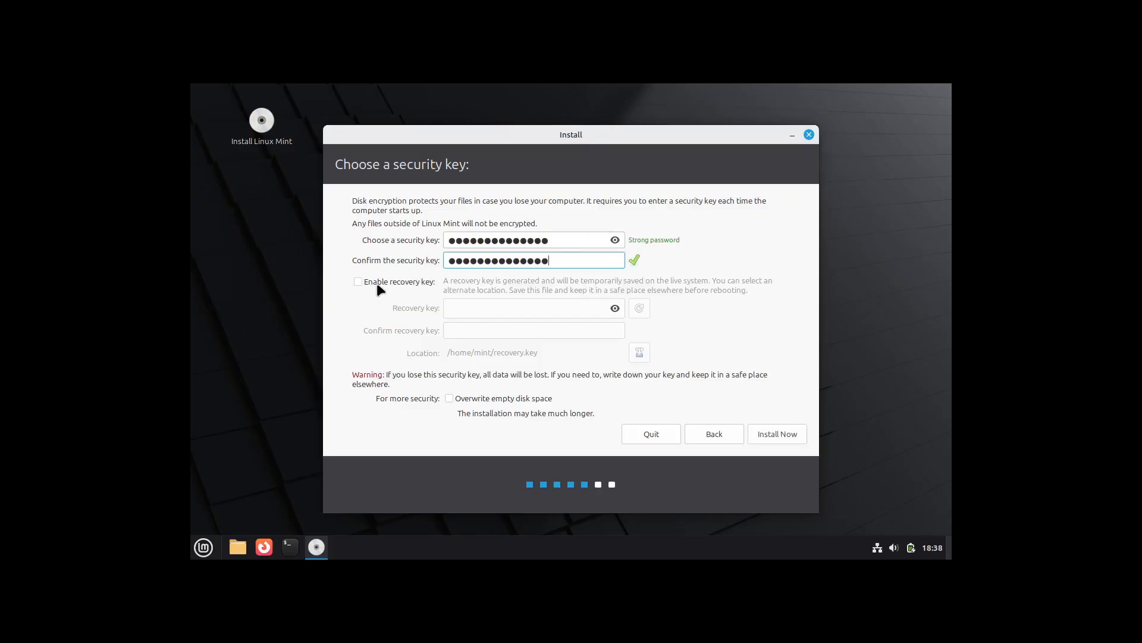
{"action": "left_click", "coordinate": [362, 283]}
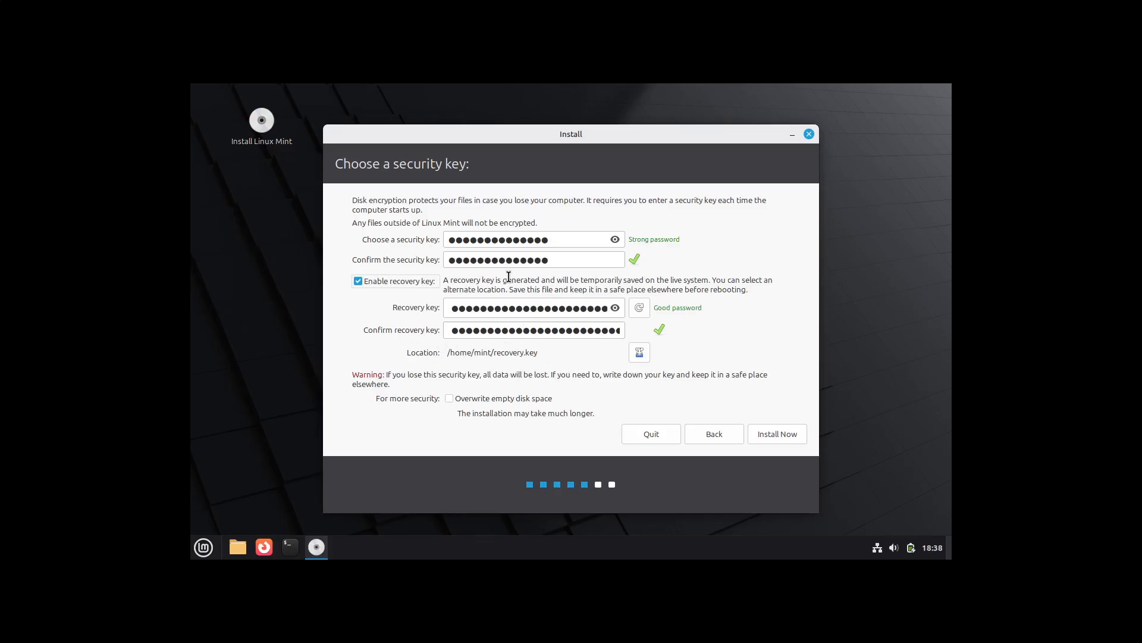
{"action": "left_click_drag", "start_coordinate": [462, 282], "coordinate": [709, 290]}
{"action": "left_click", "coordinate": [712, 291]}
{"action": "left_click", "coordinate": [376, 281]}
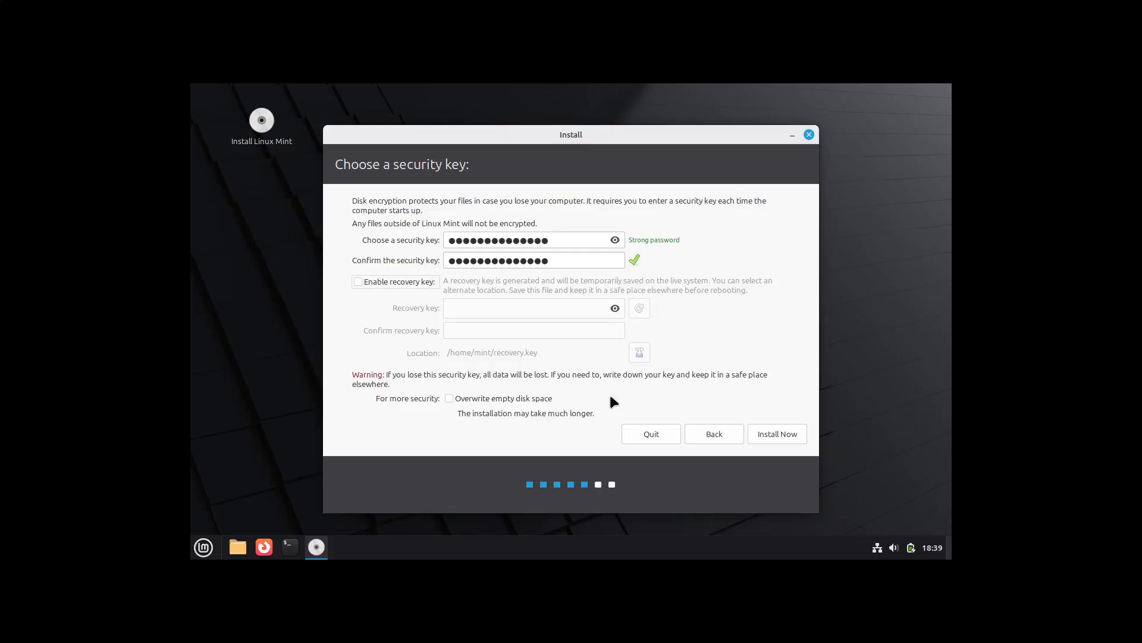
{"action": "left_click", "coordinate": [376, 281]}
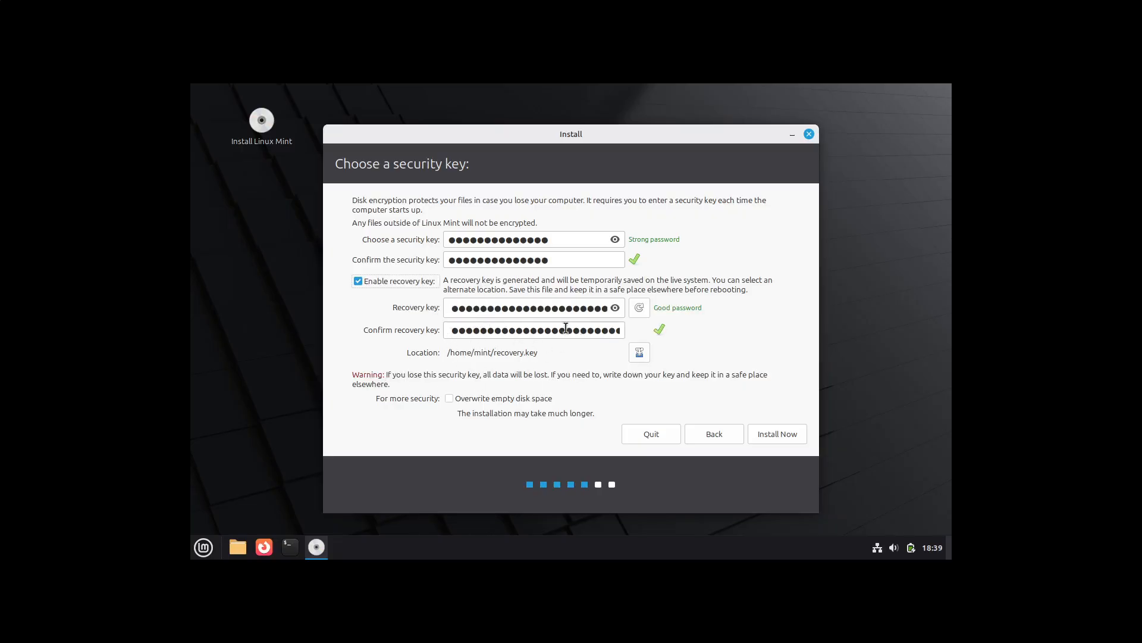
{"action": "left_click", "coordinate": [367, 283]}
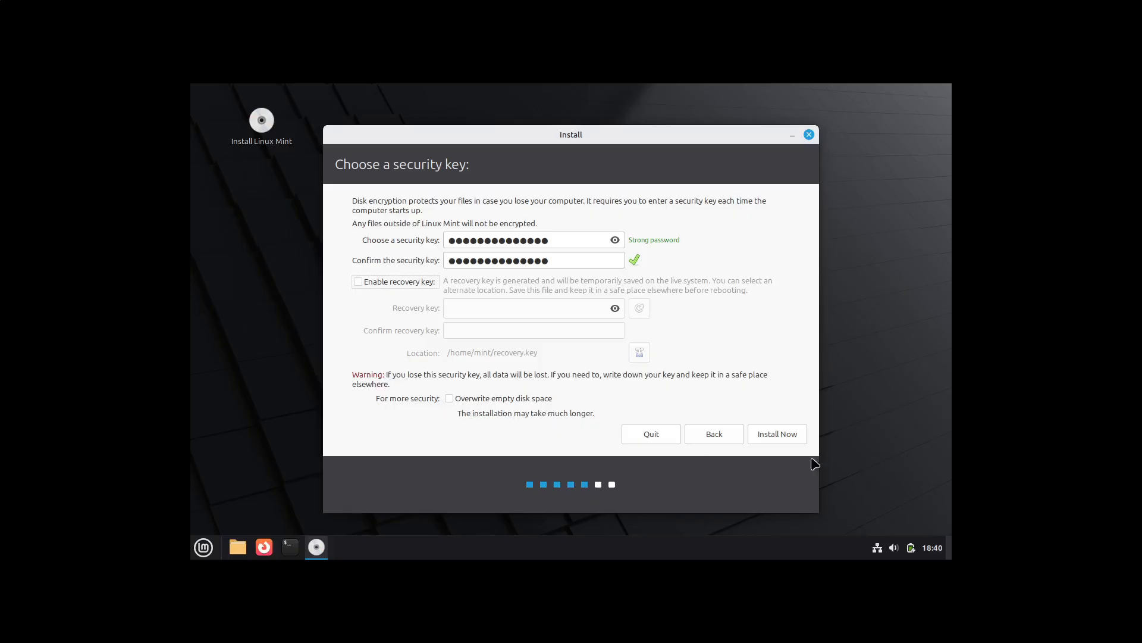
Step: Start the installation and agree to write the partition changes to the disk
{"action": "left_click", "coordinate": [788, 433]}
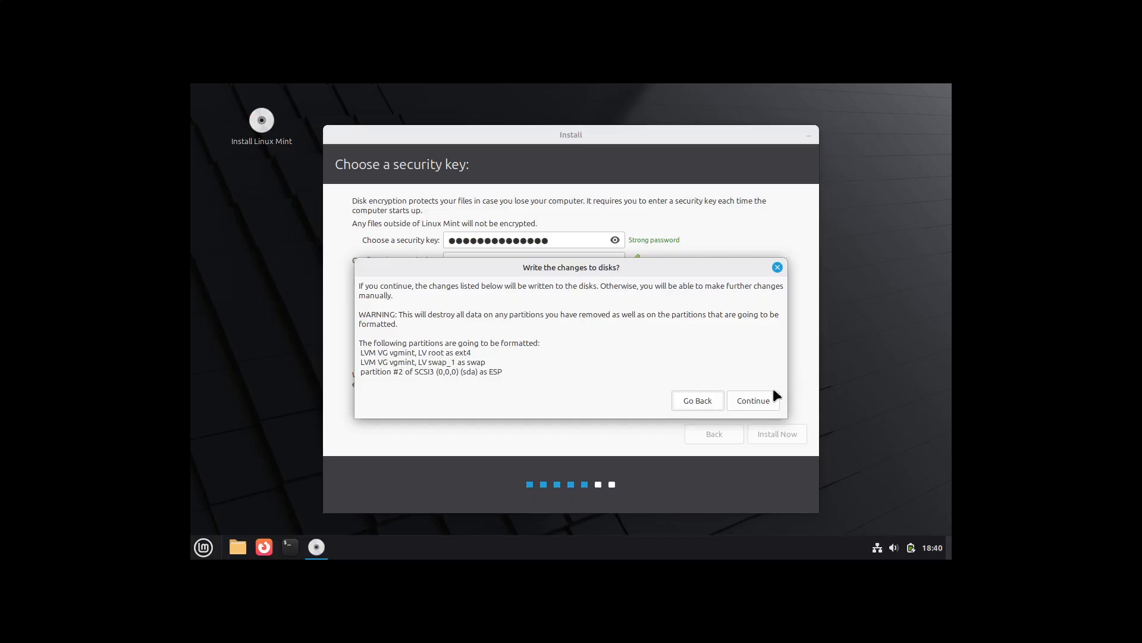
{"action": "left_click", "coordinate": [761, 398]}
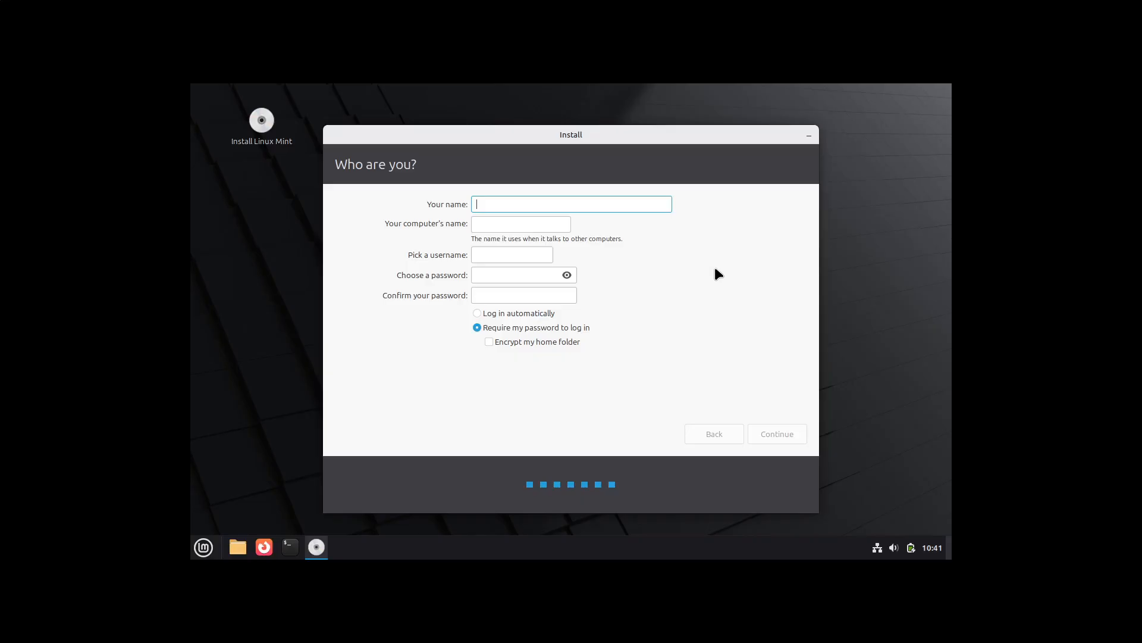
Step: Enter the account owner's name and keep the suggested computer name and username
{"action": "type", "text": "Ryan"}
{"action": "key", "text": "Tab"}
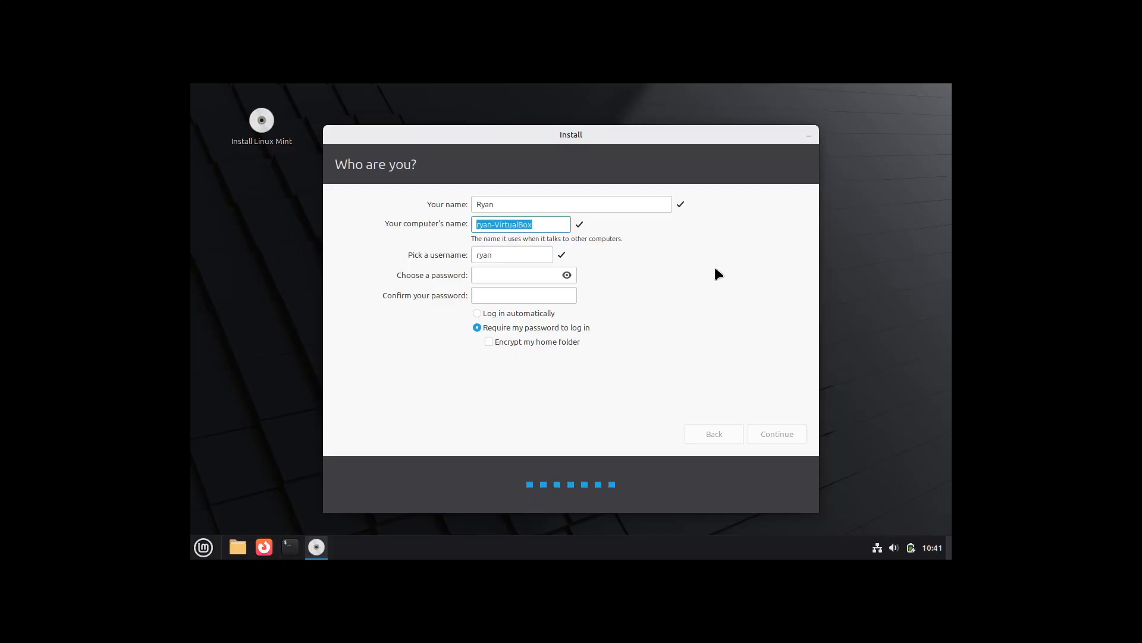
{"action": "key", "text": "Tab"}
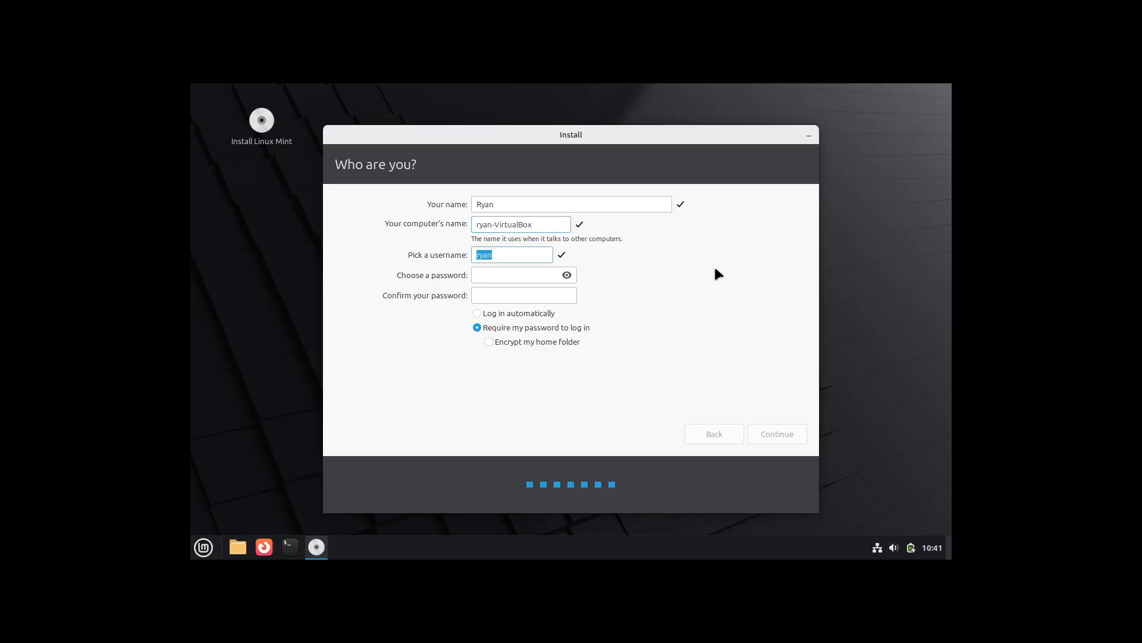
{"action": "key", "text": "Tab"}
{"action": "type", "text": "*********"}
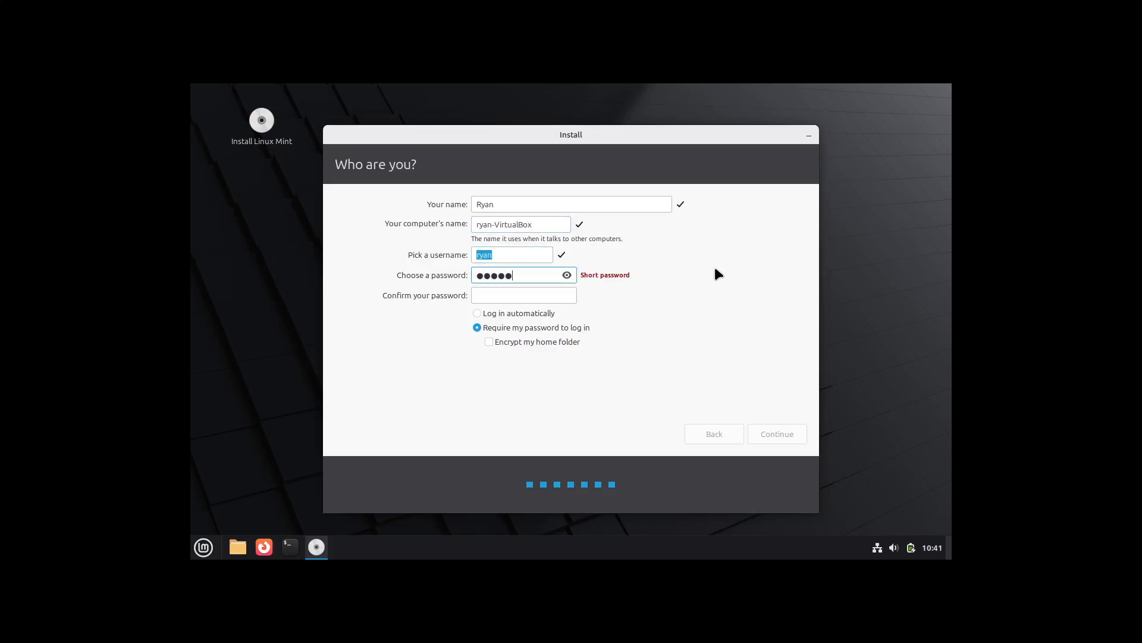
{"action": "key", "text": "BackSpace"}
{"action": "key", "text": "BackSpace"}
{"action": "key", "text": "BackSpace"}
{"action": "key", "text": "BackSpace"}
{"action": "key", "text": "BackSpace"}
{"action": "key", "text": "BackSpace"}
{"action": "key", "text": "BackSpace"}
{"action": "key", "text": "BackSpace"}
{"action": "key", "text": "BackSpace"}
Step: Enter and confirm the account password, then submit the user details to continue the installation
{"action": "type", "text": "**********"}
{"action": "key", "text": "Tab"}
{"action": "type", "text": "**********"}
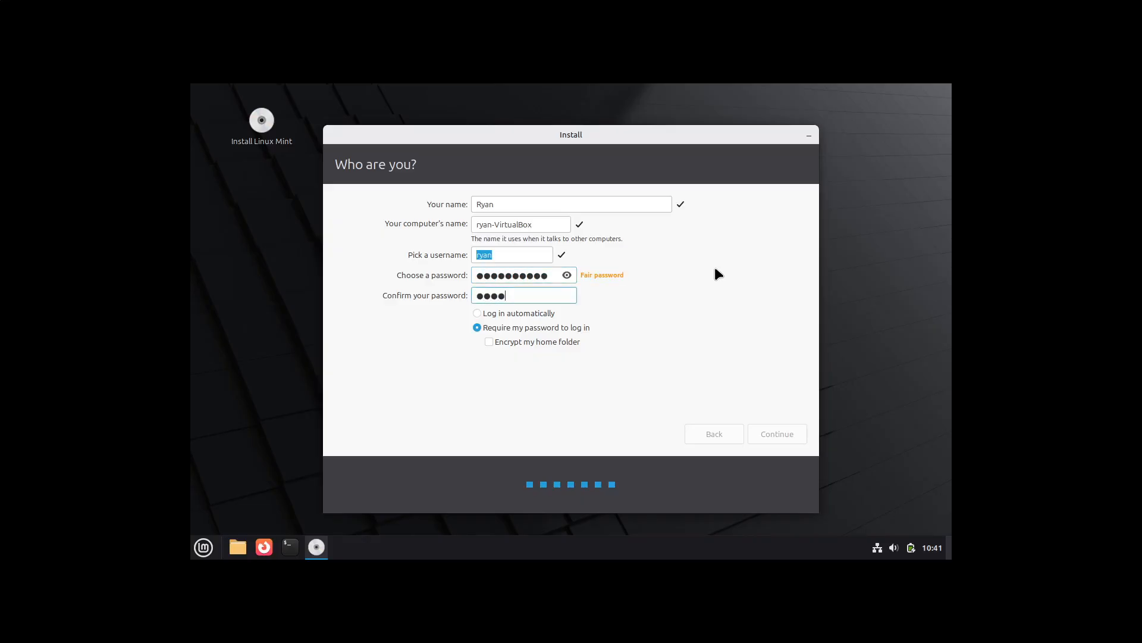
{"action": "key", "text": "Return"}
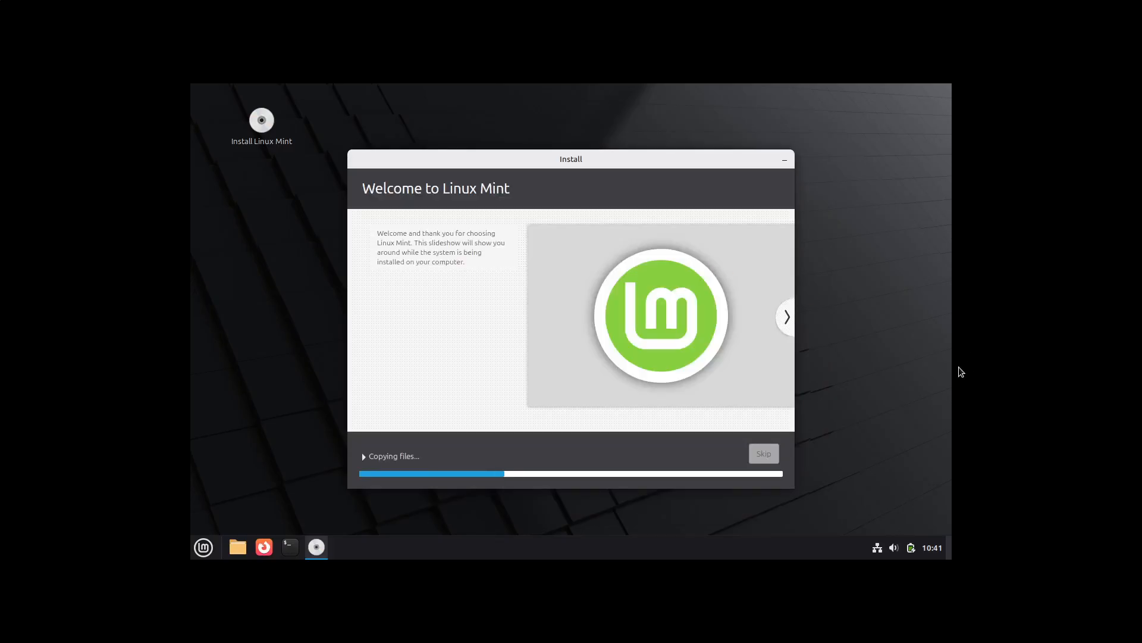
Step: Browse the installer's slideshow of featured software up to the Stay connected slide while files are copied
{"action": "left_click", "coordinate": [786, 323]}
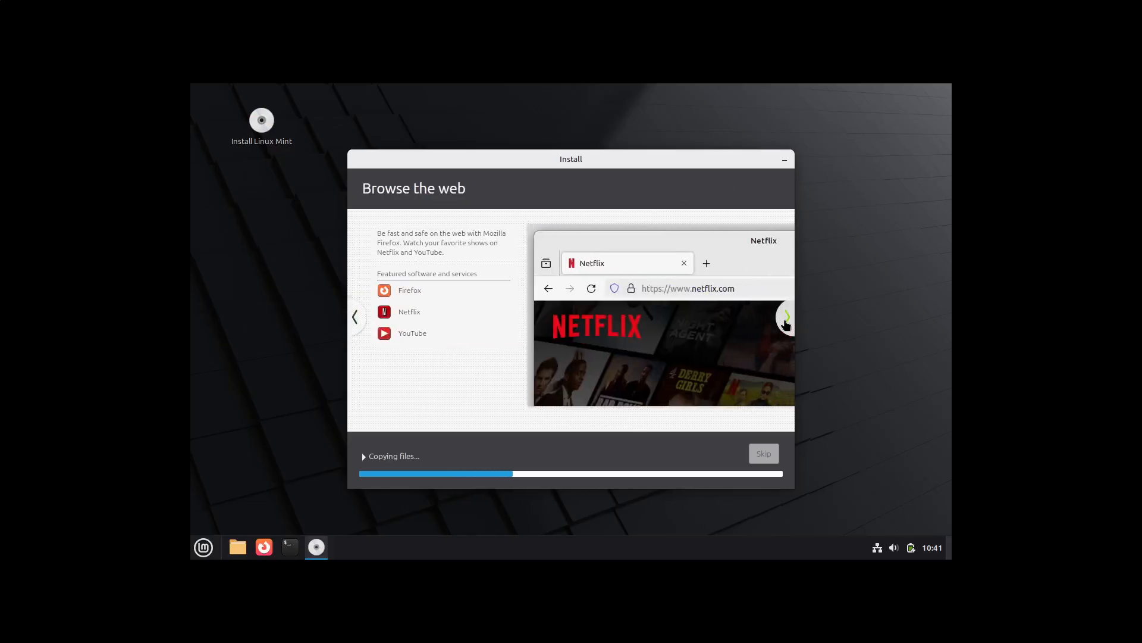
{"action": "left_click", "coordinate": [786, 323]}
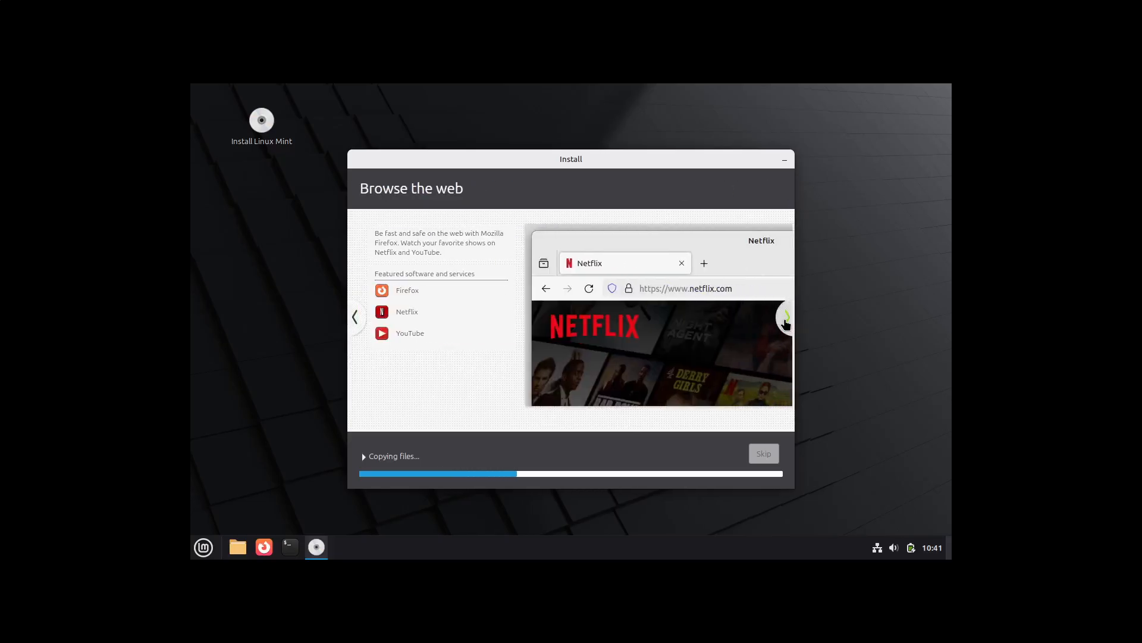
{"action": "left_click", "coordinate": [786, 324]}
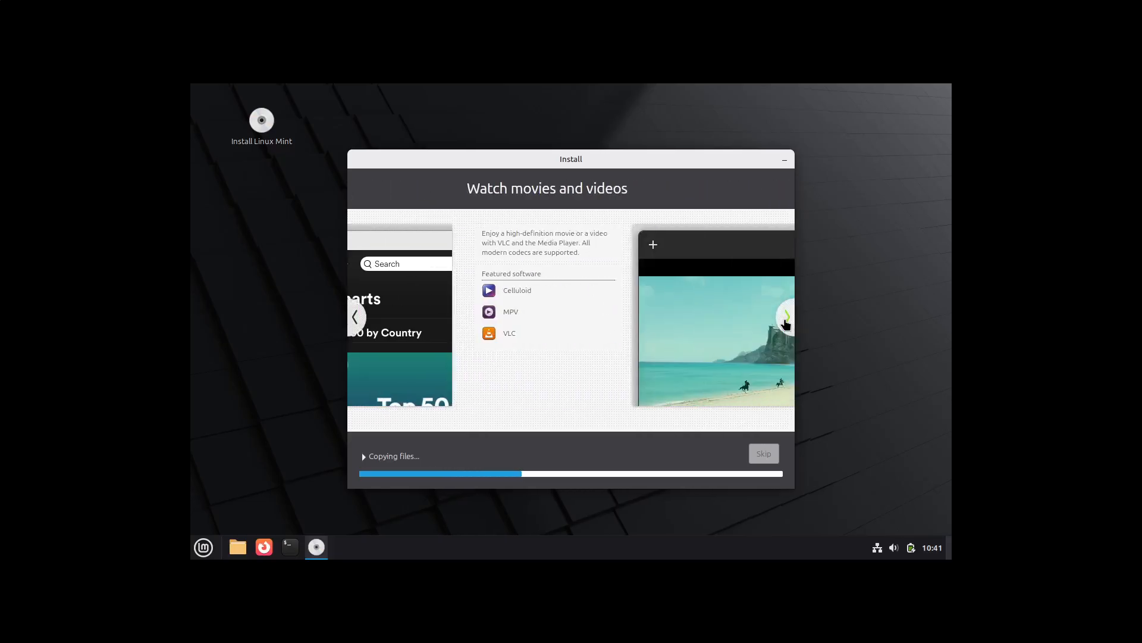
{"action": "left_click", "coordinate": [786, 324]}
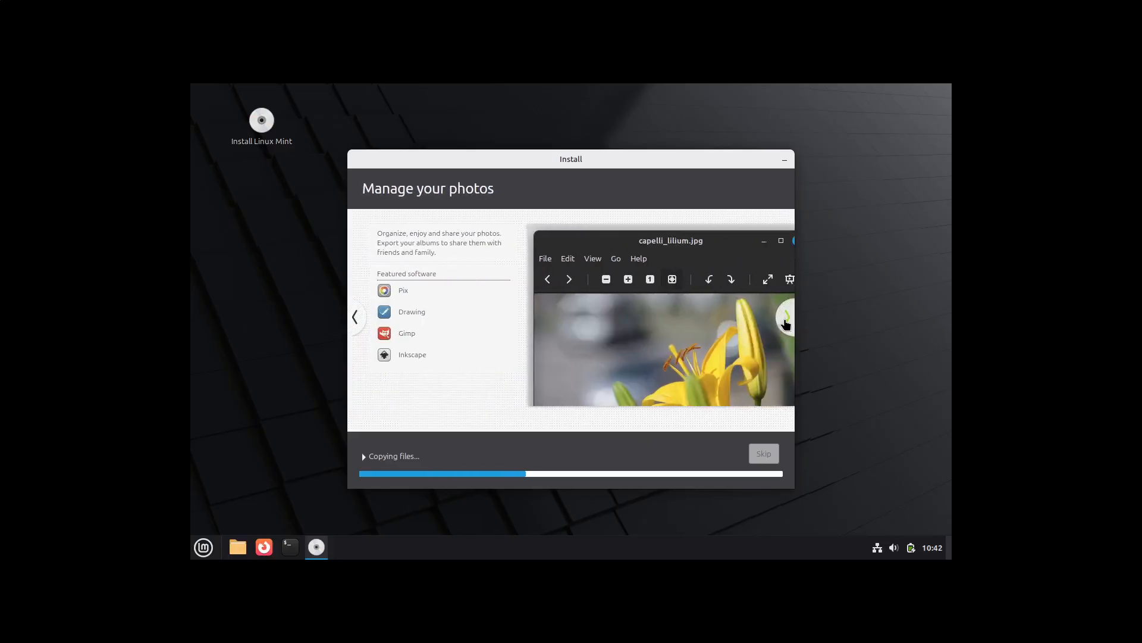
{"action": "left_click", "coordinate": [786, 323]}
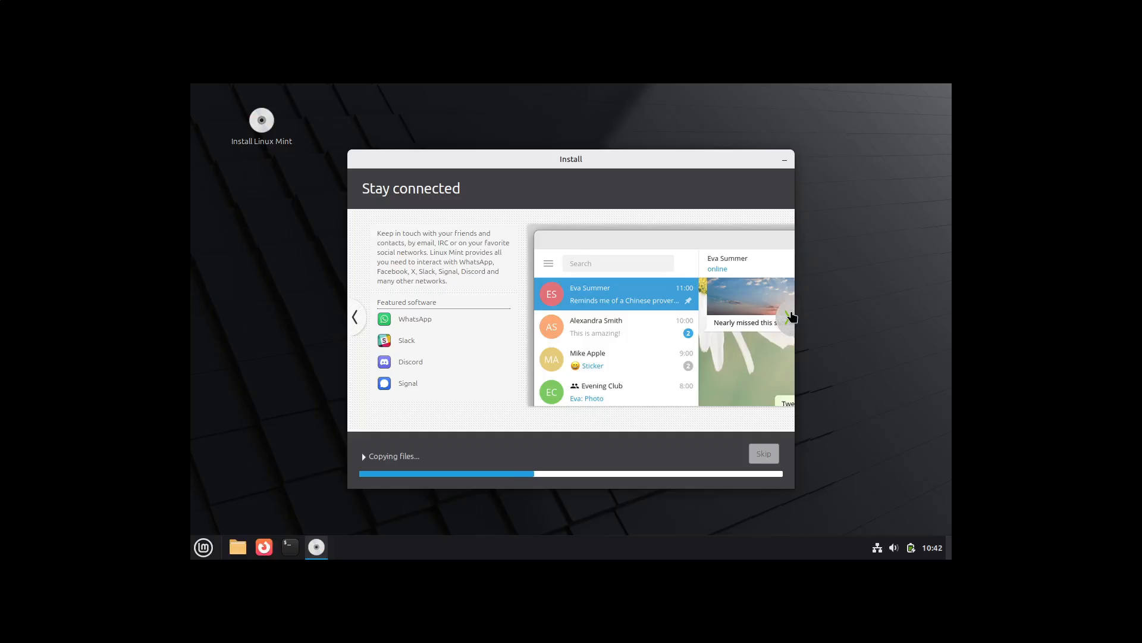
Step: Advance the installer's slideshow past the Stay connected and Install software slides while files are copied
{"action": "left_click", "coordinate": [790, 317]}
{"action": "left_click", "coordinate": [791, 318]}
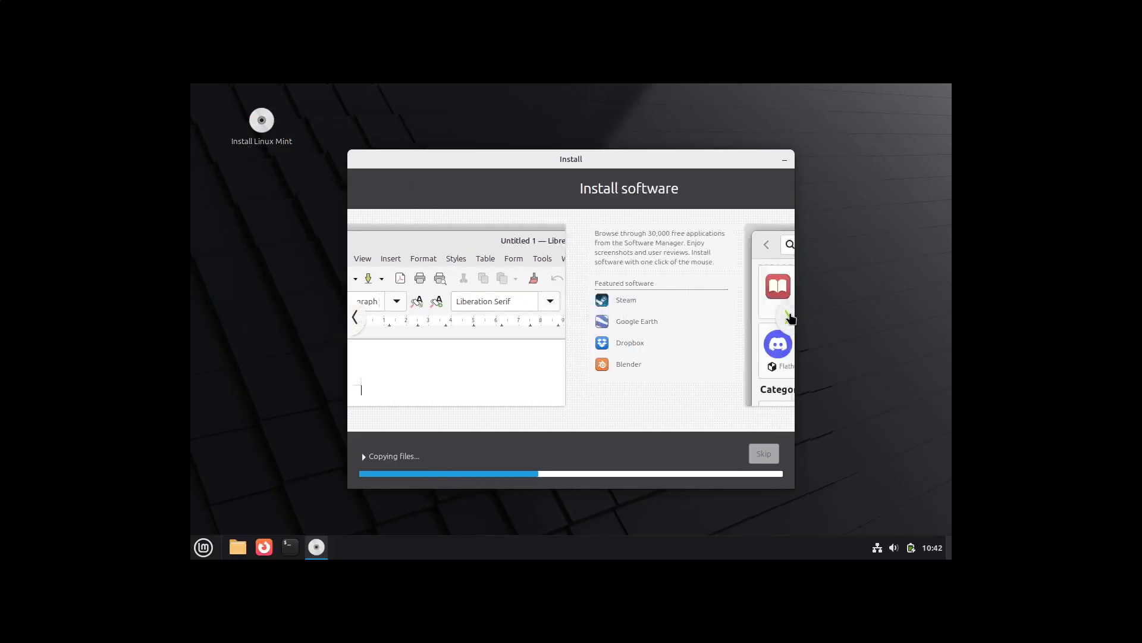
{"action": "left_click", "coordinate": [791, 317]}
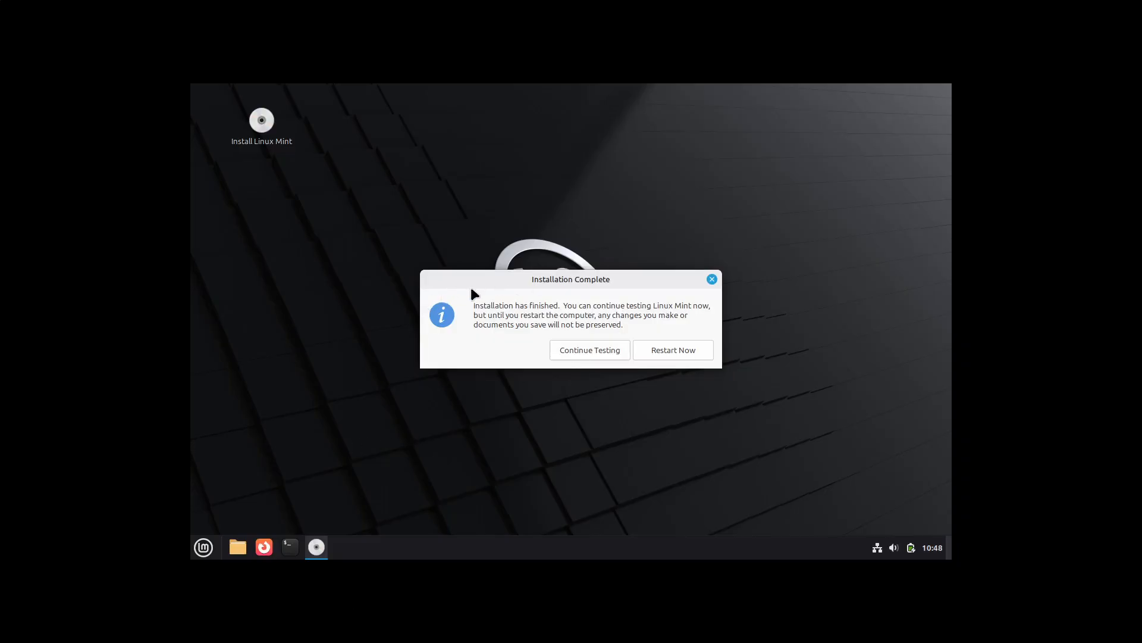
Step: Restart the computer from the finished installation and continue past the request to remove the installation medium
{"action": "left_click", "coordinate": [682, 351]}
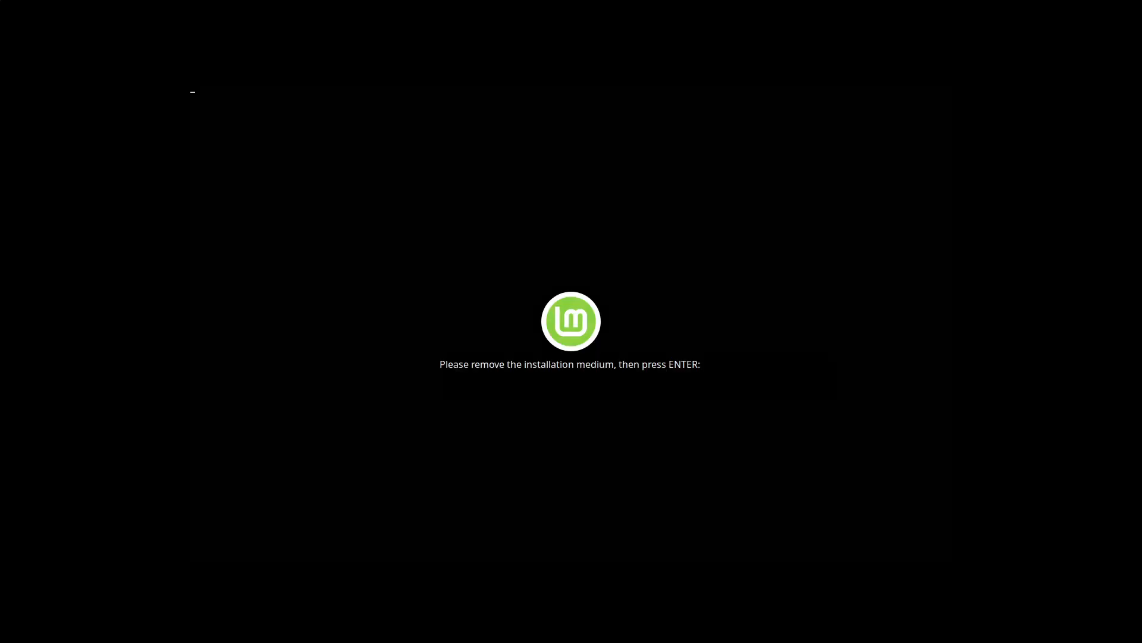
{"action": "key", "text": "Return"}
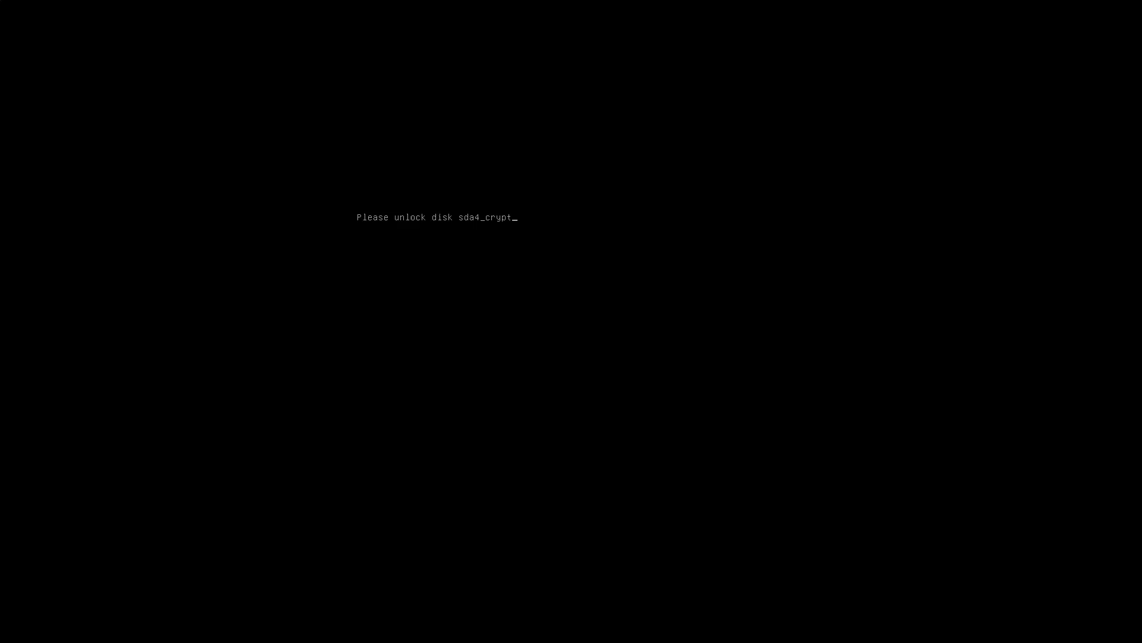
Step: Unlock the encrypted disk with its security key and log in to the desktop with the account password
{"action": "type", "text": "*************"}
{"action": "key", "text": "Return"}
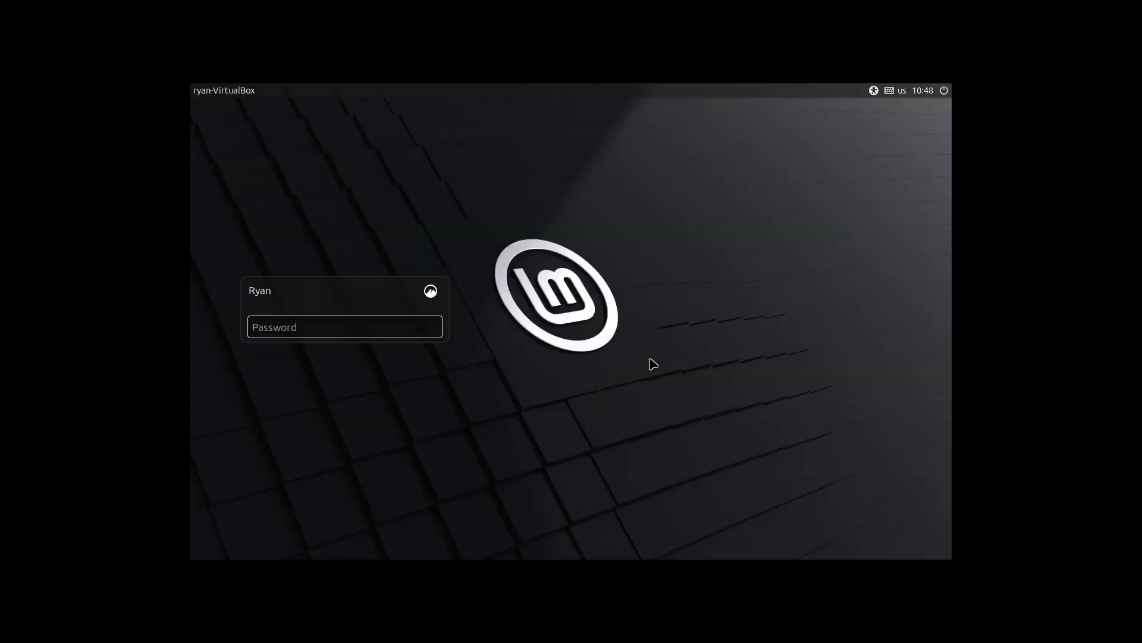
{"action": "type", "text": "********"}
{"action": "key", "text": "Return"}
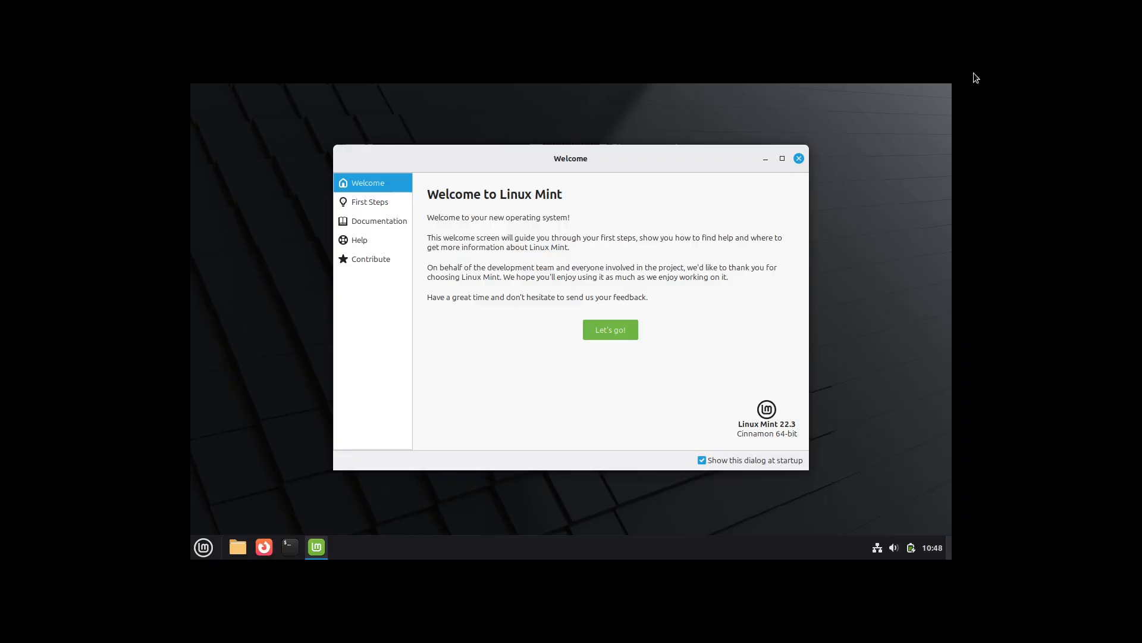
Step: Set the display resolution to 1920 × 1080 (16:9), keep the changes and close the display settings
{"action": "right_click", "coordinate": [216, 422]}
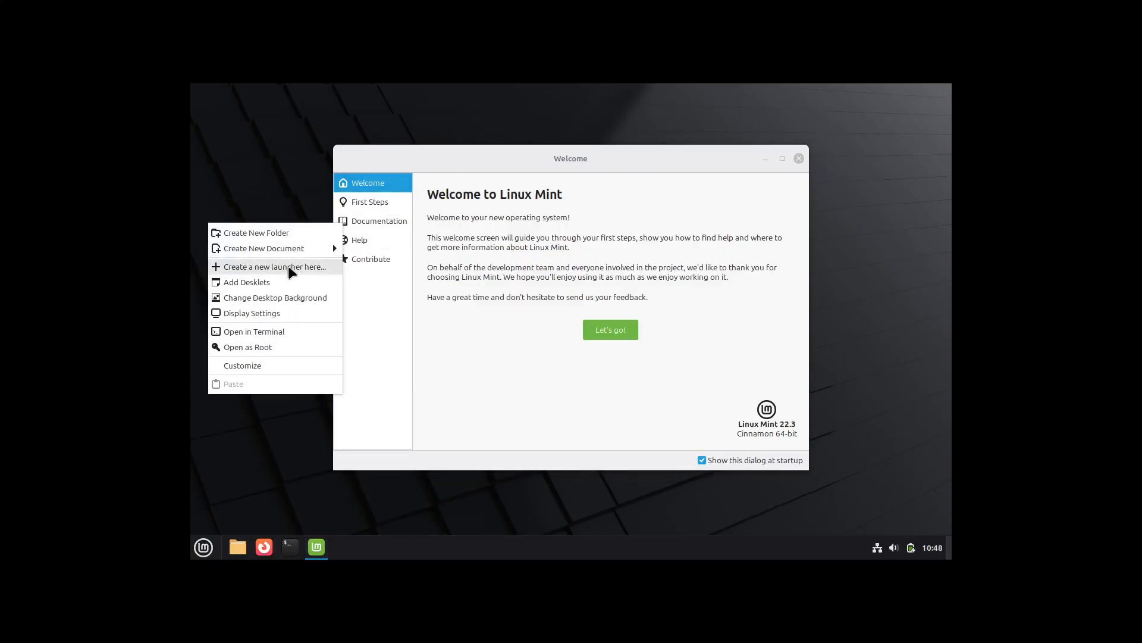
{"action": "left_click", "coordinate": [276, 311]}
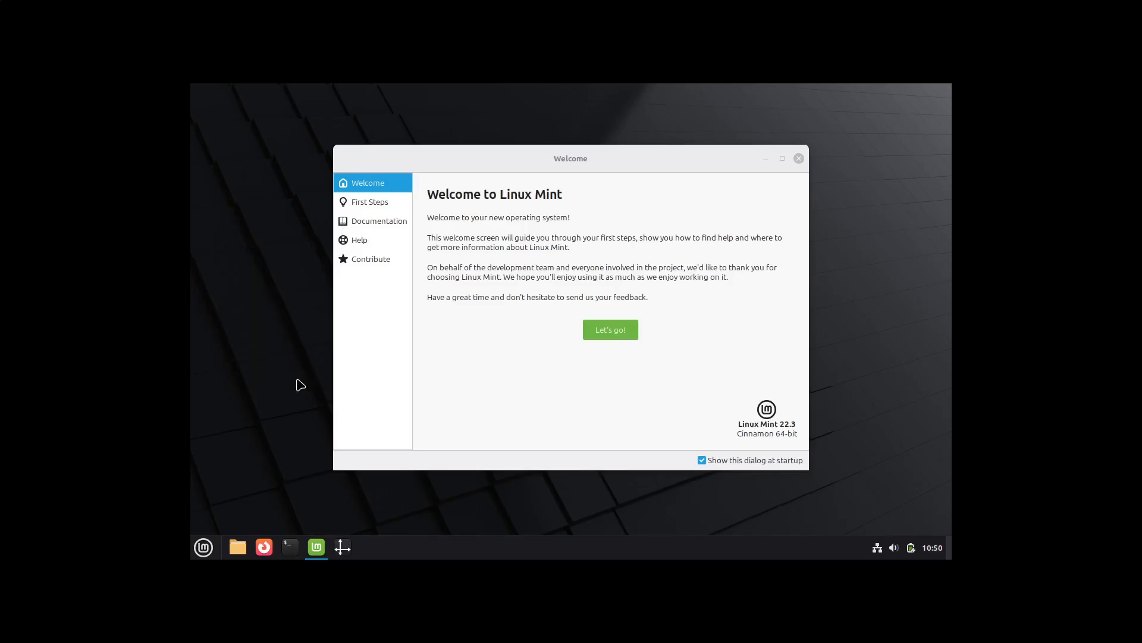
{"action": "left_click", "coordinate": [691, 314]}
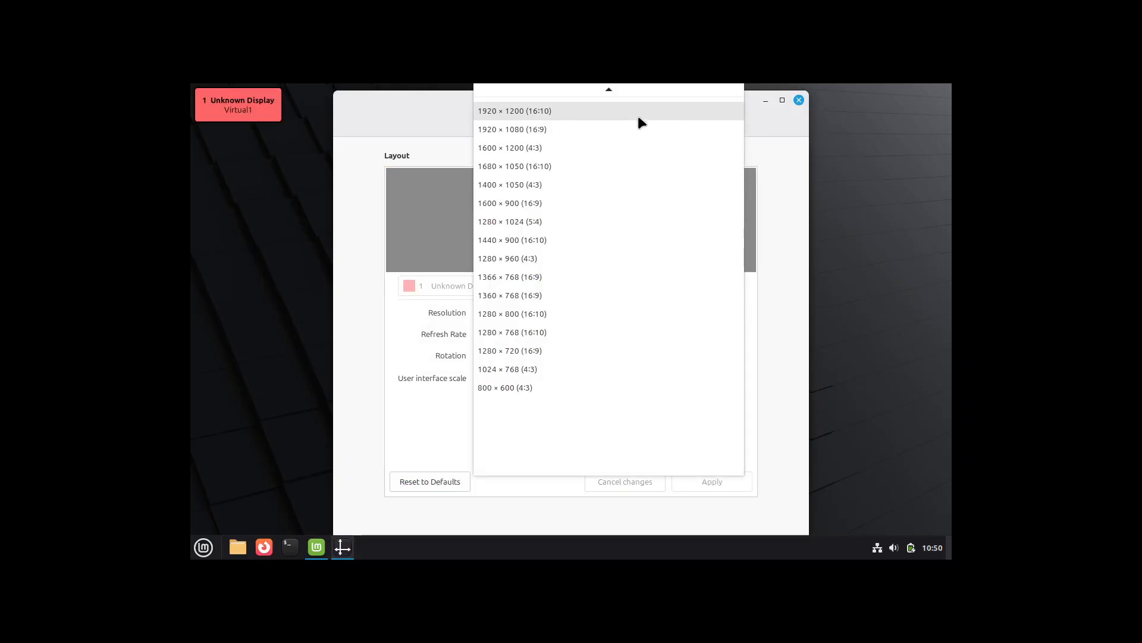
{"action": "left_click", "coordinate": [639, 133]}
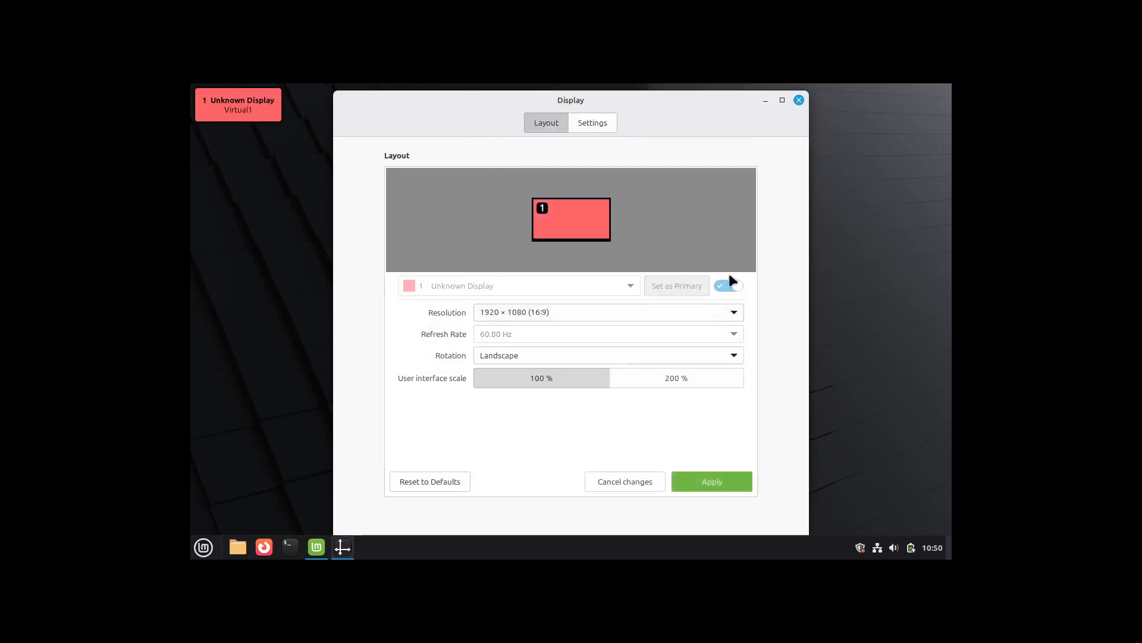
{"action": "left_click", "coordinate": [725, 479]}
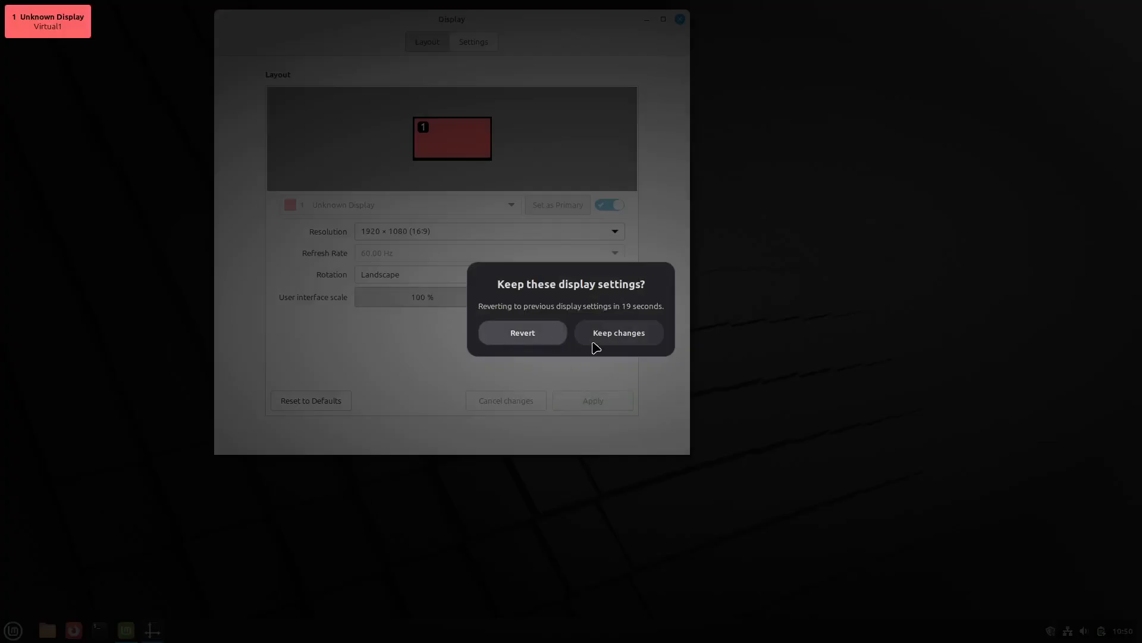
{"action": "left_click", "coordinate": [596, 340]}
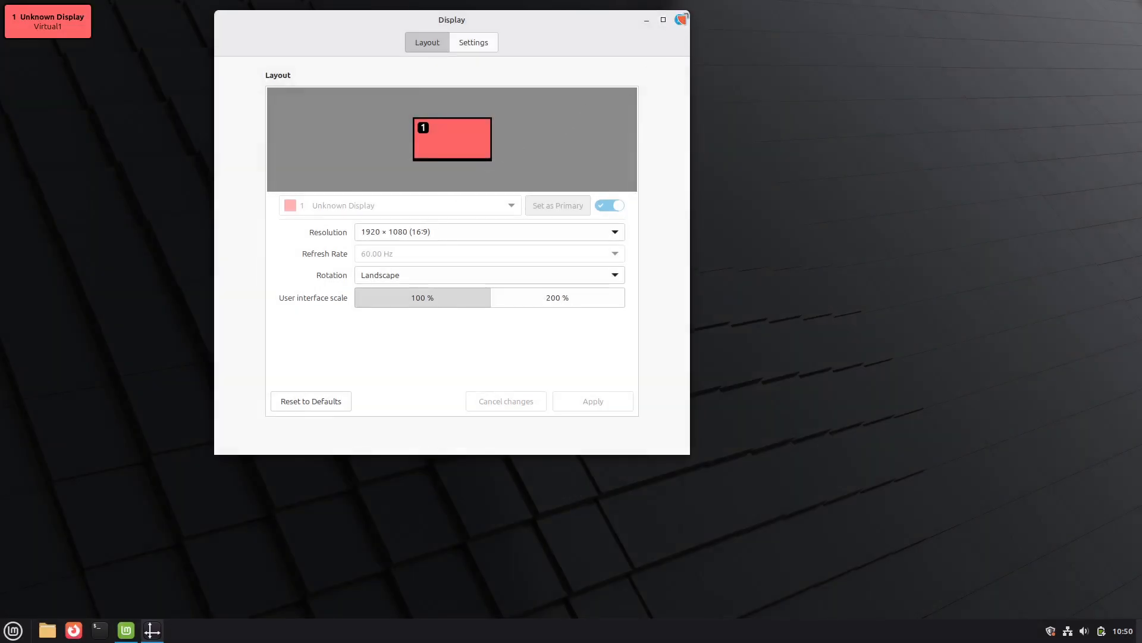
{"action": "left_click", "coordinate": [680, 20]}
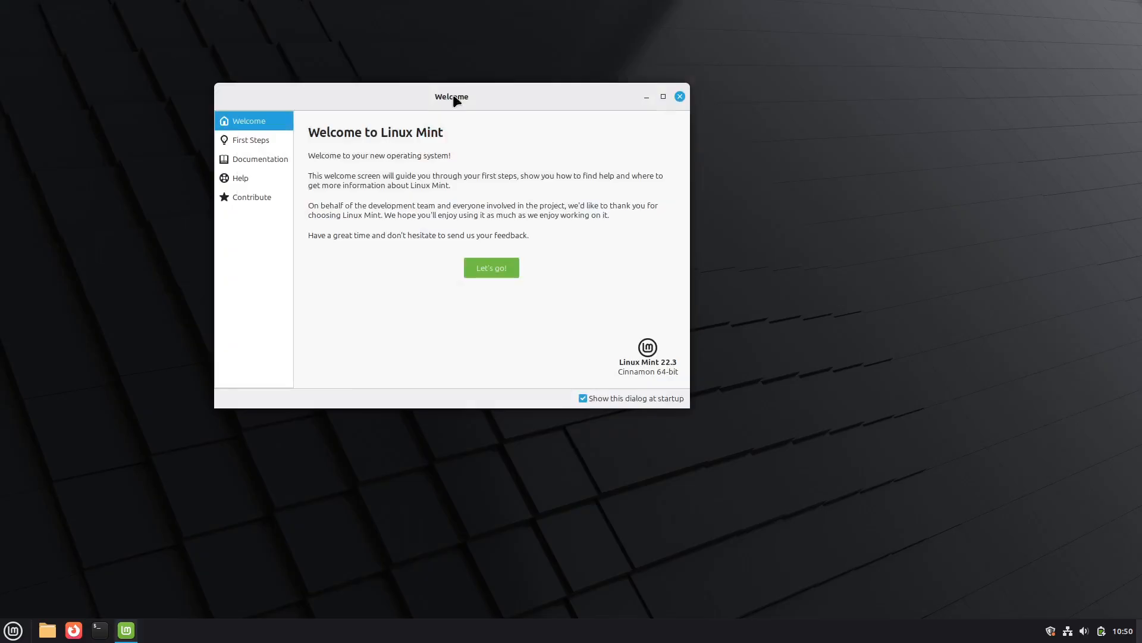
Step: Move the Welcome window nearer the middle of the desktop and stop it from showing at startup
{"action": "left_click_drag", "start_coordinate": [452, 96], "coordinate": [657, 106]}
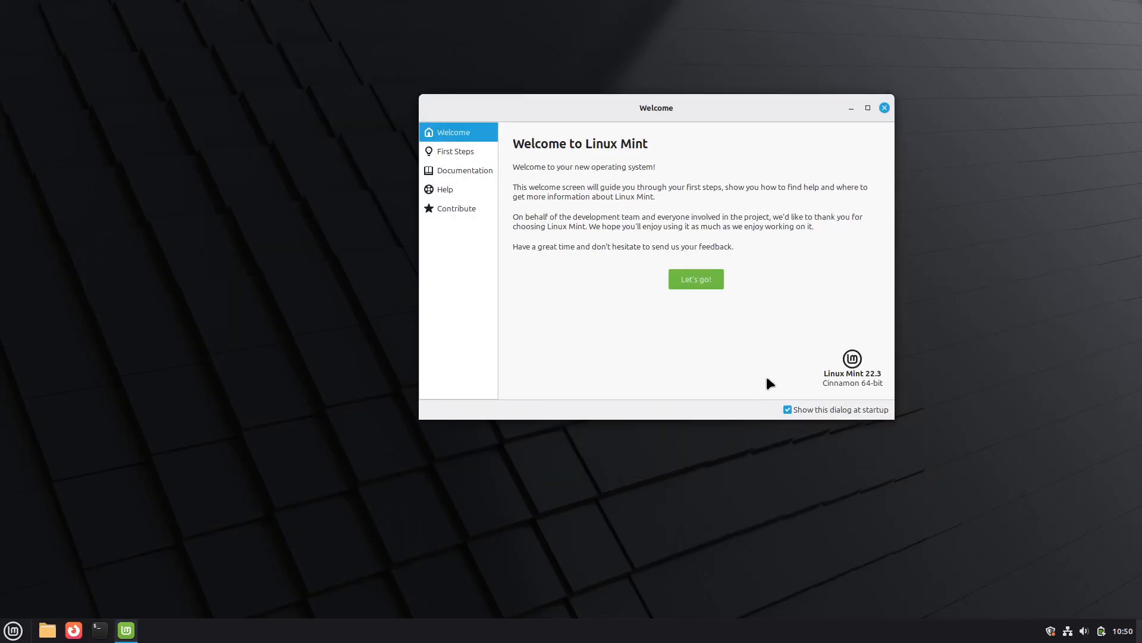
{"action": "left_click", "coordinate": [788, 409]}
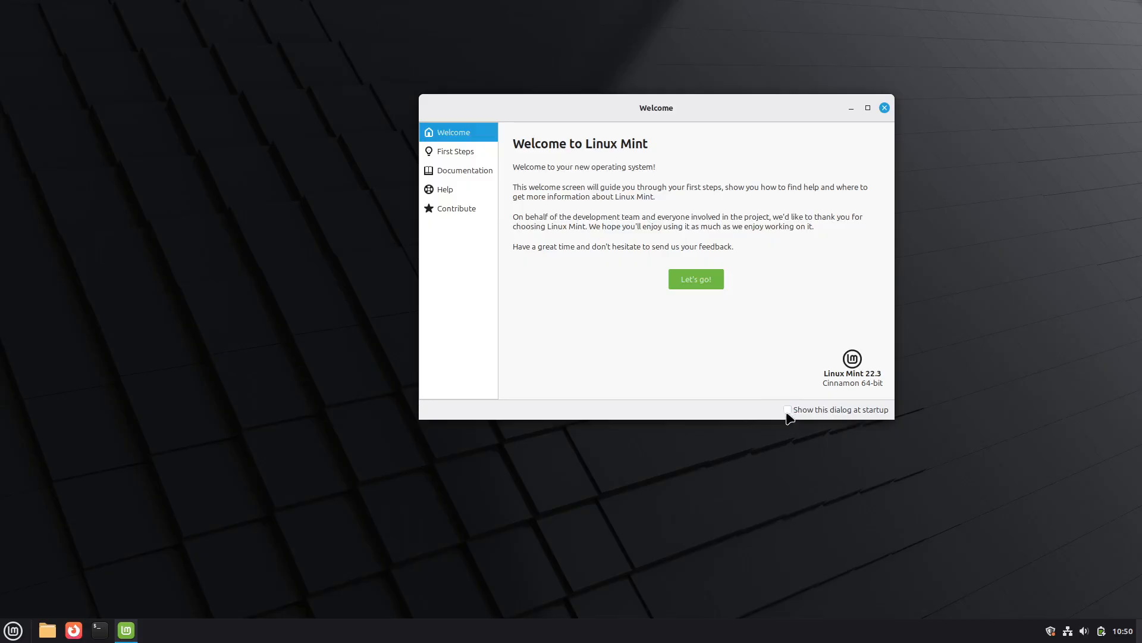
Step: Review the First Steps, Documentation, Help and Contribute pages of the Welcome window and close it
{"action": "left_click", "coordinate": [471, 154]}
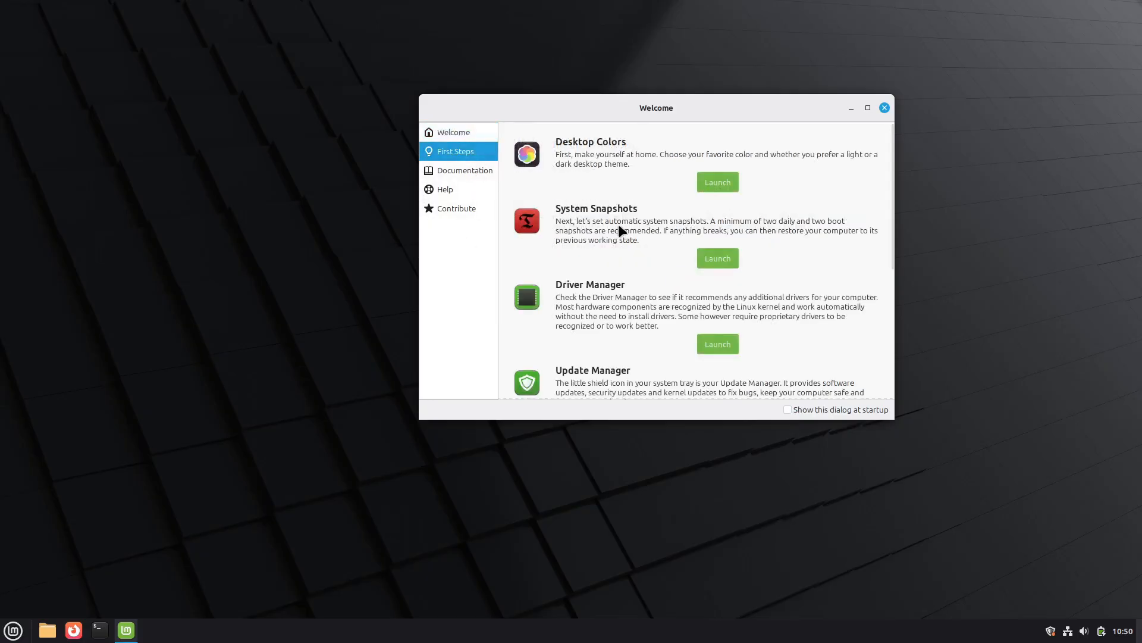
{"action": "scroll", "coordinate": [619, 224], "scroll_direction": "down", "scroll_amount": 3}
{"action": "scroll", "coordinate": [618, 226], "scroll_direction": "down", "scroll_amount": 3}
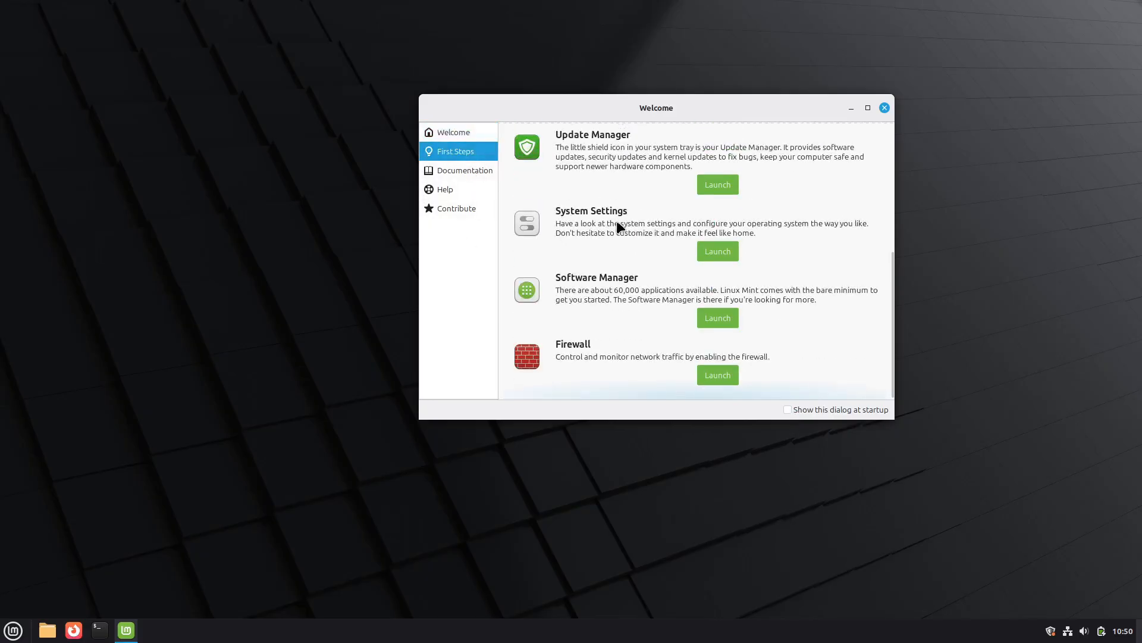
{"action": "scroll", "coordinate": [619, 226], "scroll_direction": "up", "scroll_amount": 4}
{"action": "scroll", "coordinate": [618, 226], "scroll_direction": "up", "scroll_amount": 2}
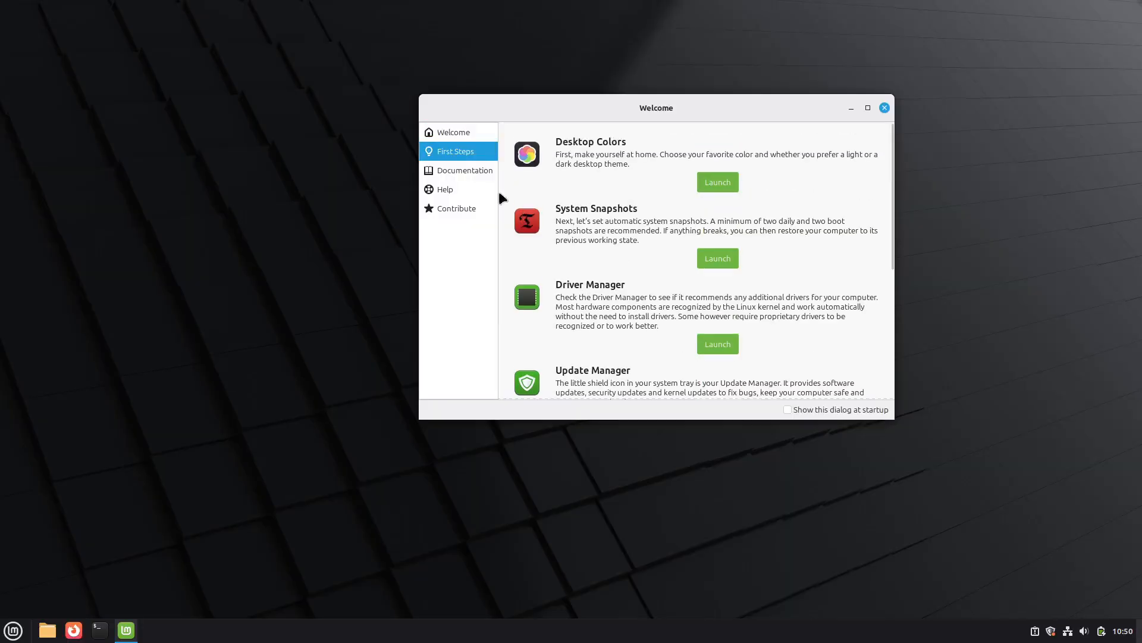
{"action": "left_click", "coordinate": [475, 171]}
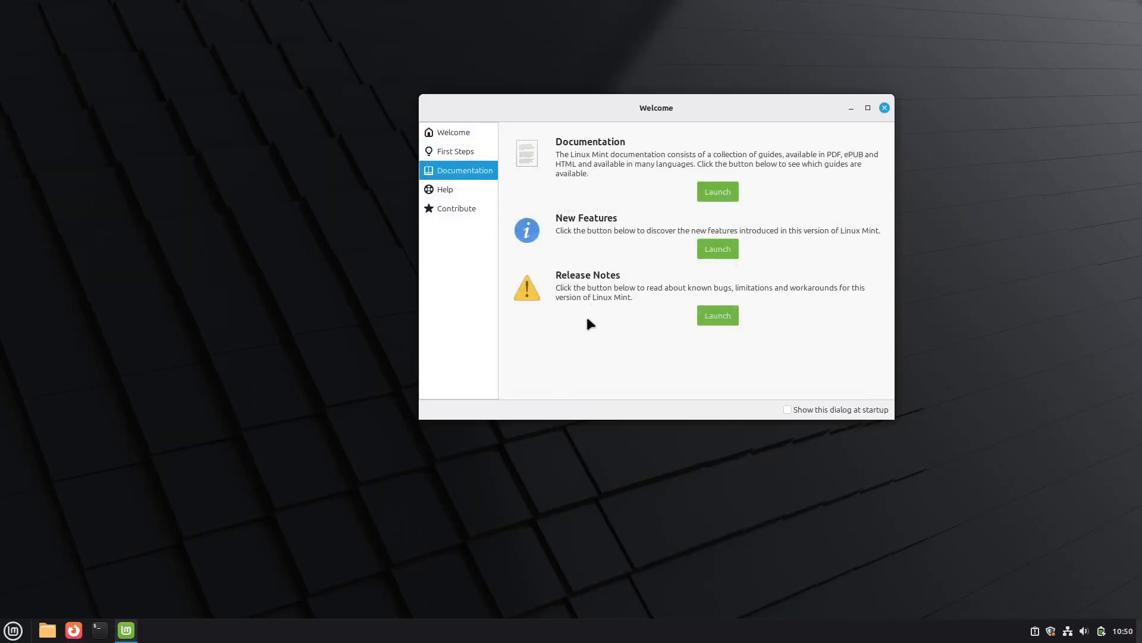
{"action": "left_click", "coordinate": [459, 186]}
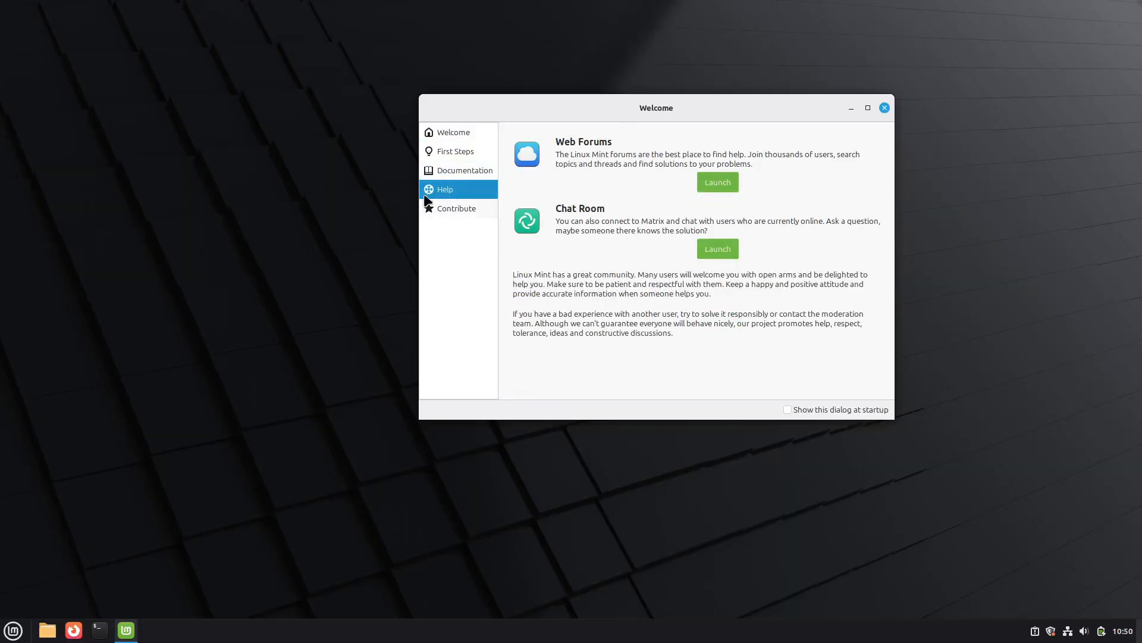
{"action": "left_click", "coordinate": [448, 210]}
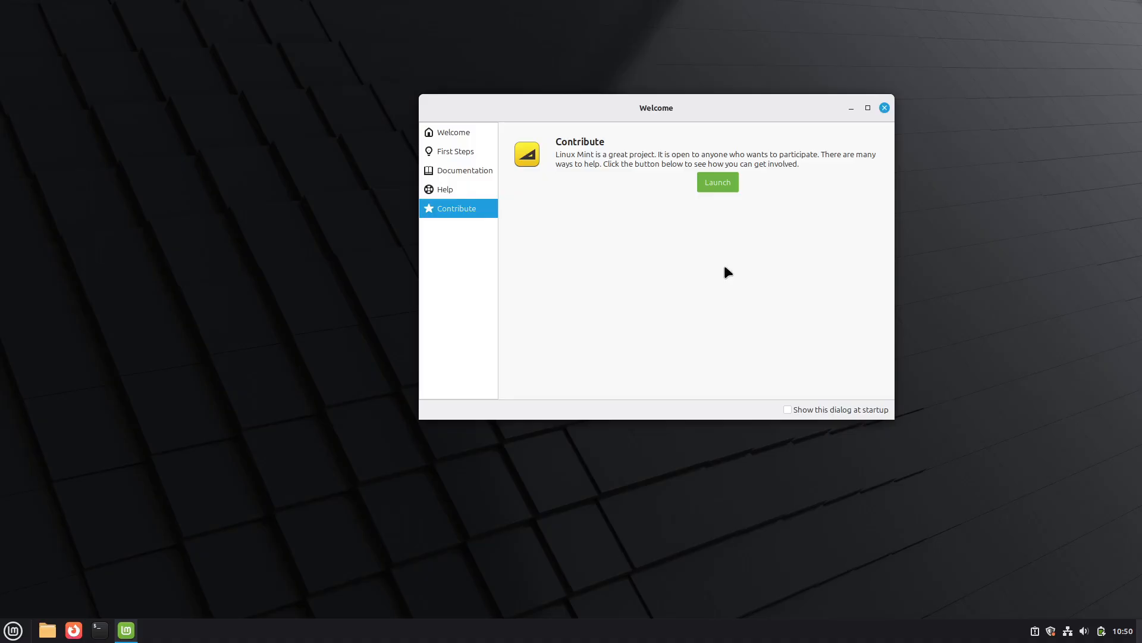
{"action": "left_click", "coordinate": [884, 108]}
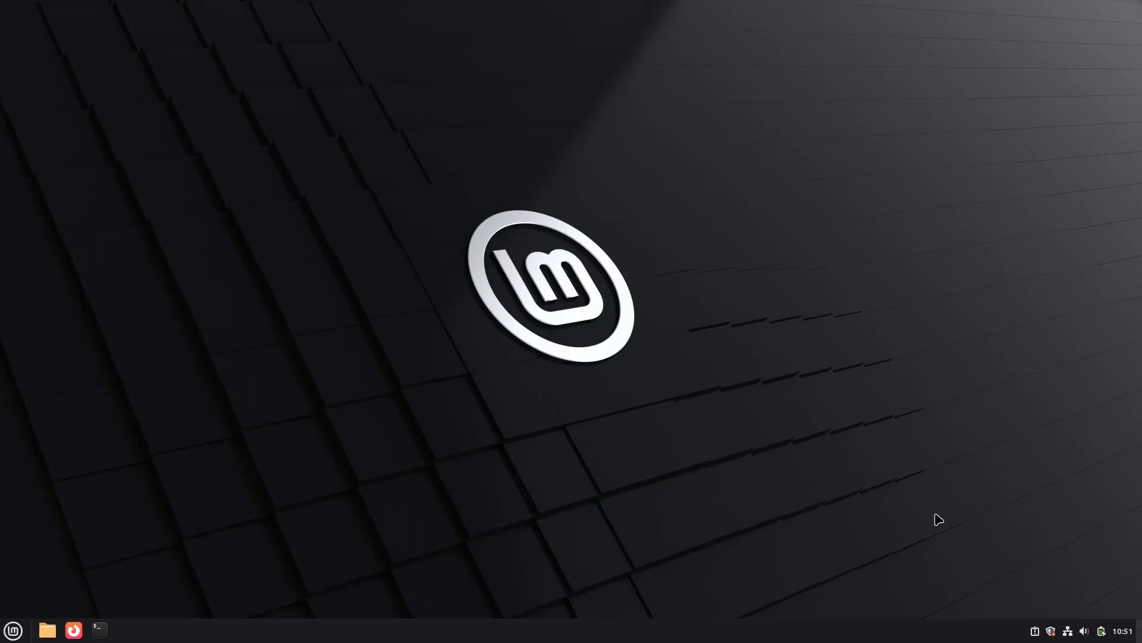
Step: Open the Update Manager, accept its welcome page and move its window towards the upper part of the desktop
{"action": "left_click", "coordinate": [1050, 633]}
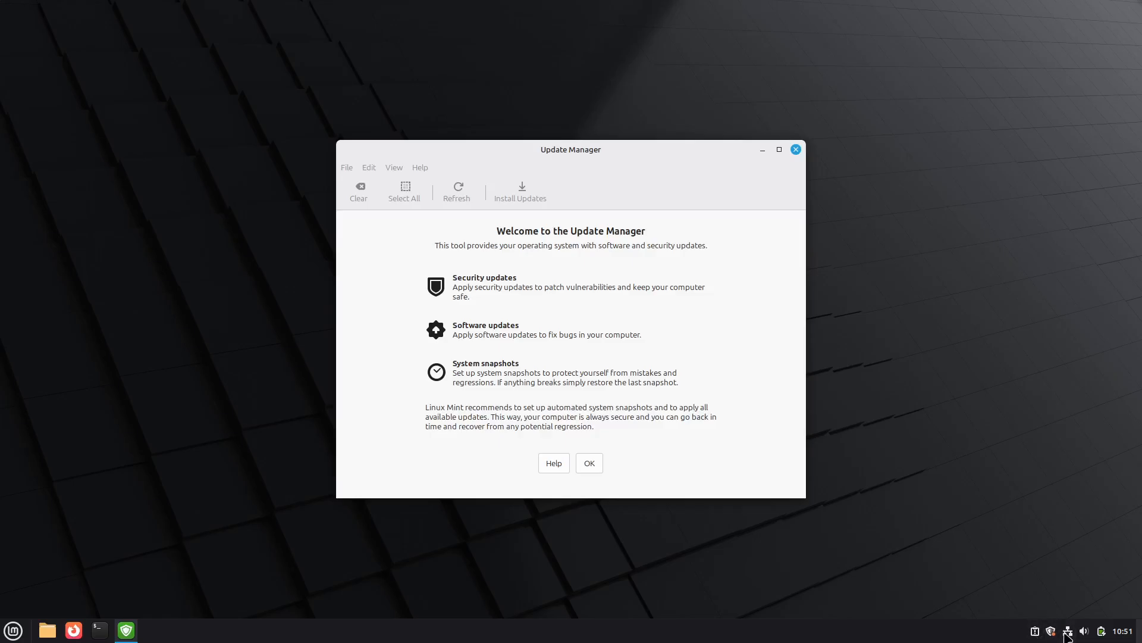
{"action": "left_click", "coordinate": [589, 462]}
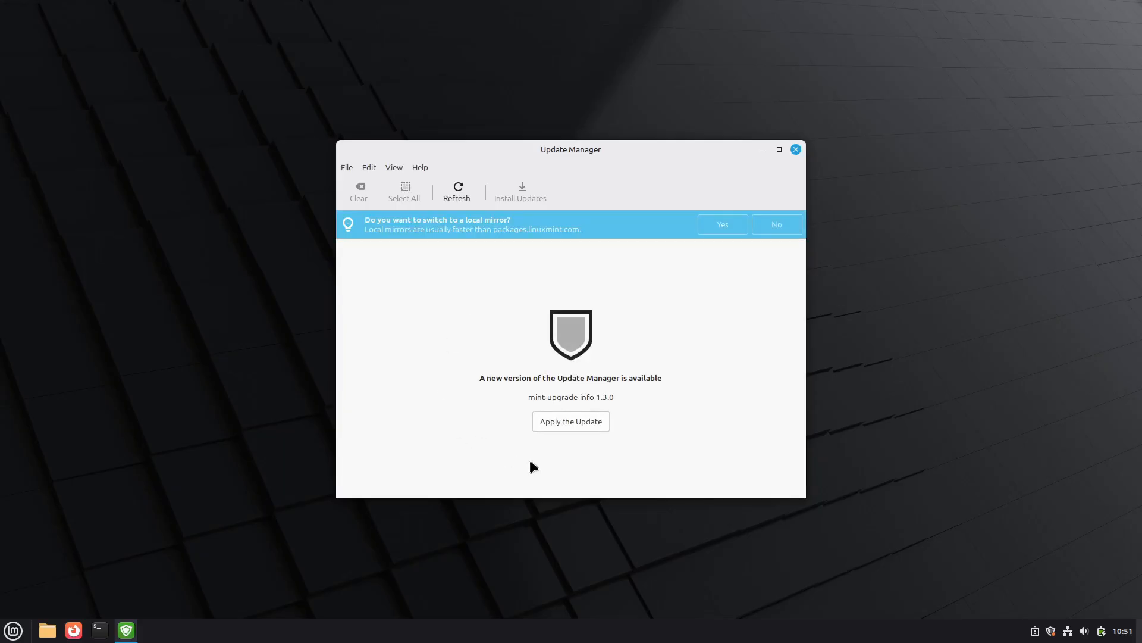
{"action": "left_click_drag", "start_coordinate": [674, 146], "coordinate": [745, 63]}
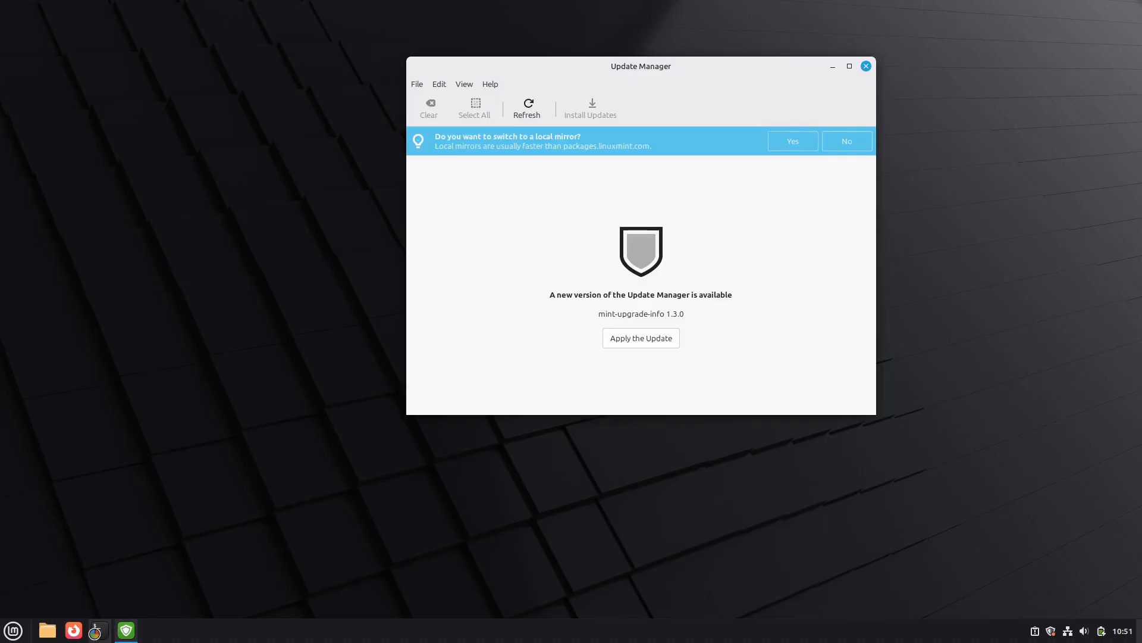
Step: Open a terminal and refresh the package lists with "sudo apt update", authorizing it with the account password
{"action": "left_click", "coordinate": [99, 632]}
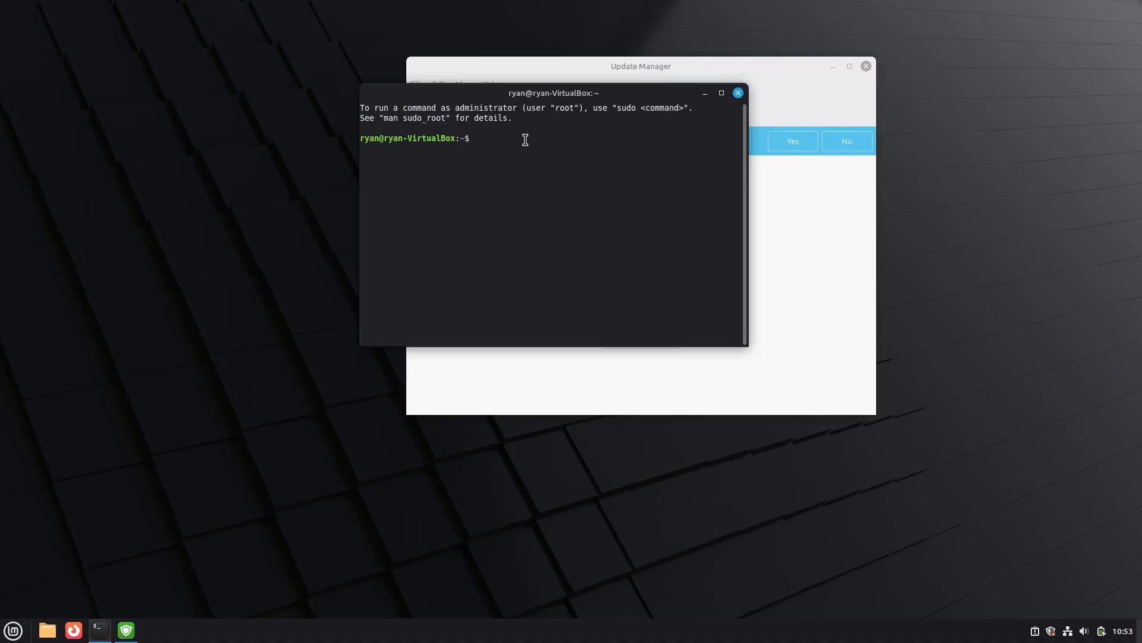
{"action": "type", "text": "sudo"}
{"action": "type", "text": "apt"}
{"action": "key", "text": "Left"}
{"action": "key", "text": "Left"}
{"action": "key", "text": "Left"}
{"action": "key", "text": "Right"}
{"action": "key", "text": "Right"}
{"action": "type", "text": "update"}
{"action": "key", "text": "Return"}
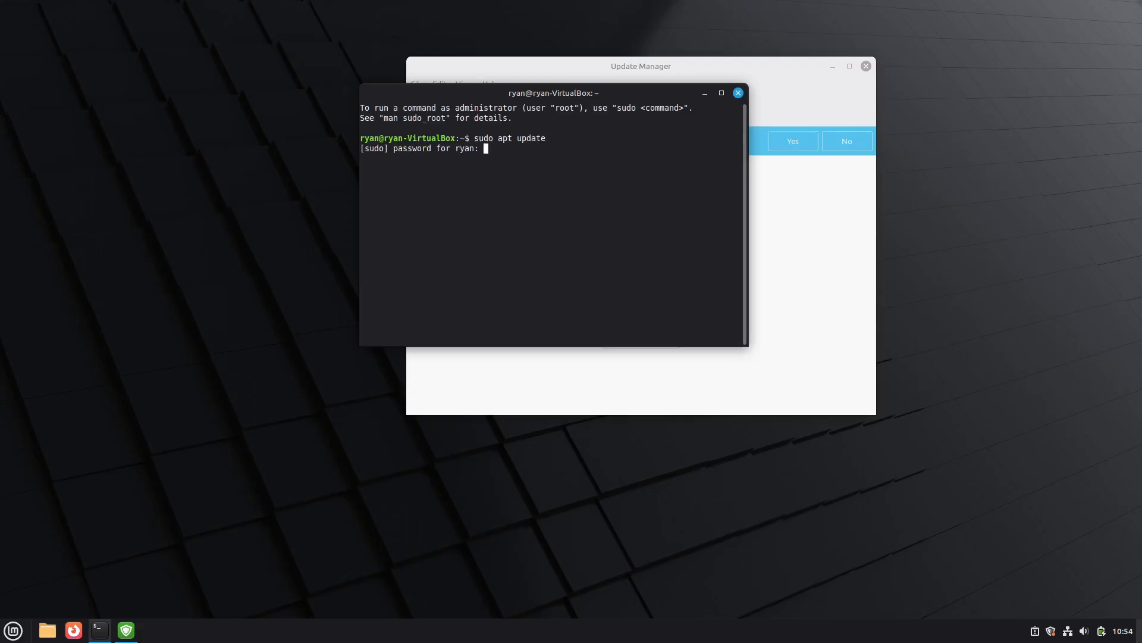
{"action": "type", "text": "*******"}
{"action": "key", "text": "Return"}
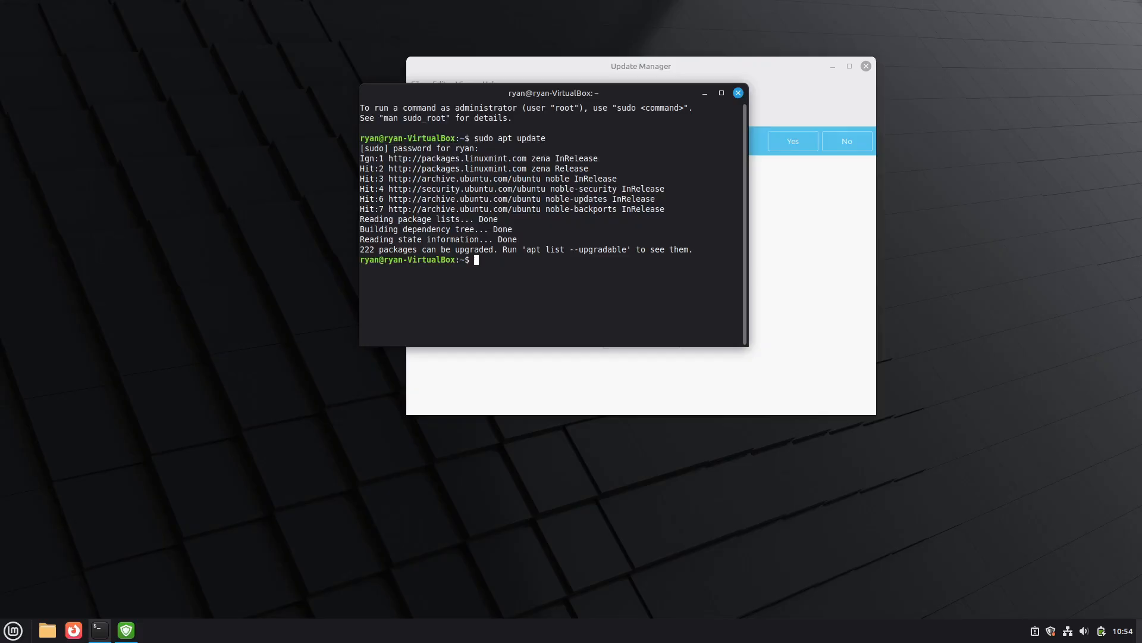
Step: Install the available package upgrades with "sudo apt upgrade", answer y to continue, and exit the terminal once finished
{"action": "type", "text": "sudo apt upgrade"}
{"action": "key", "text": "Return"}
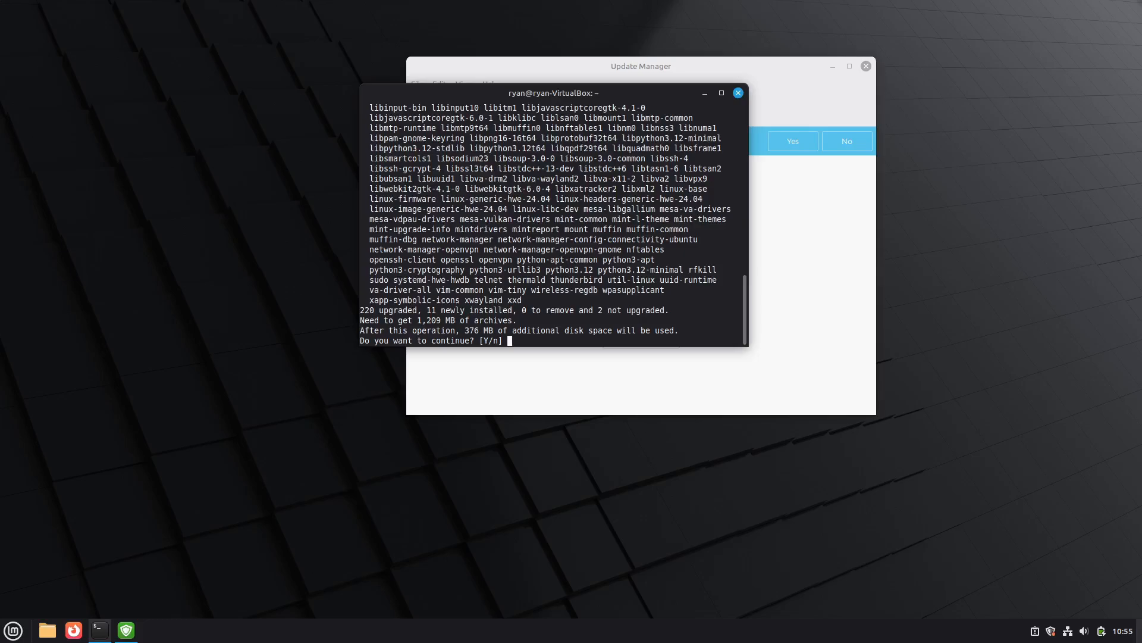
{"action": "type", "text": "y"}
{"action": "key", "text": "Return"}
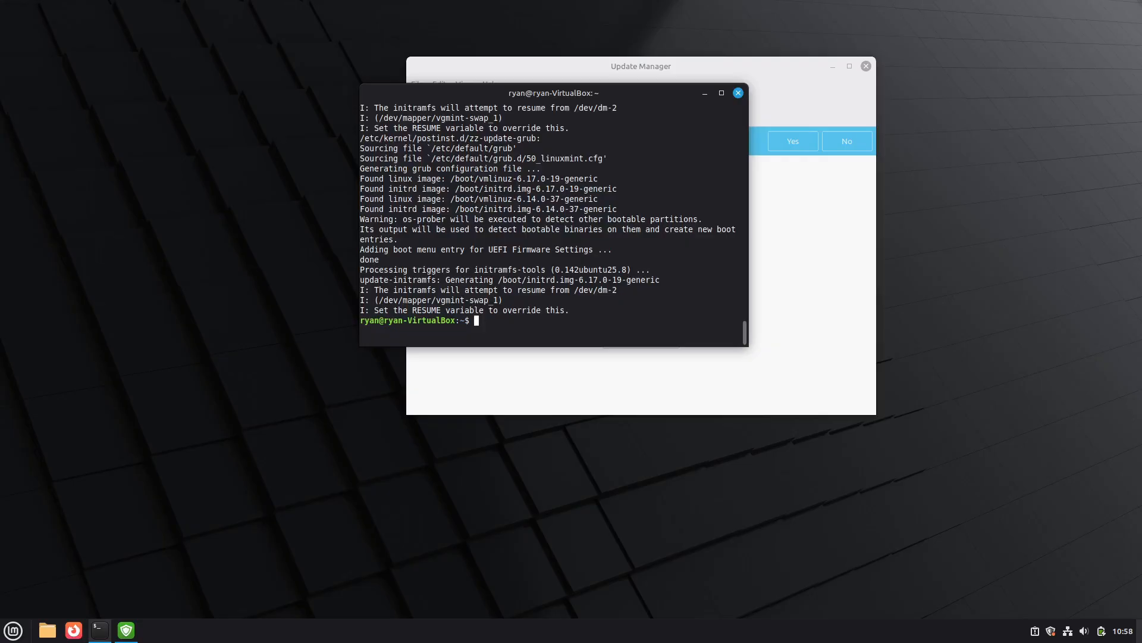
{"action": "type", "text": "exit"}
{"action": "key", "text": "Return"}
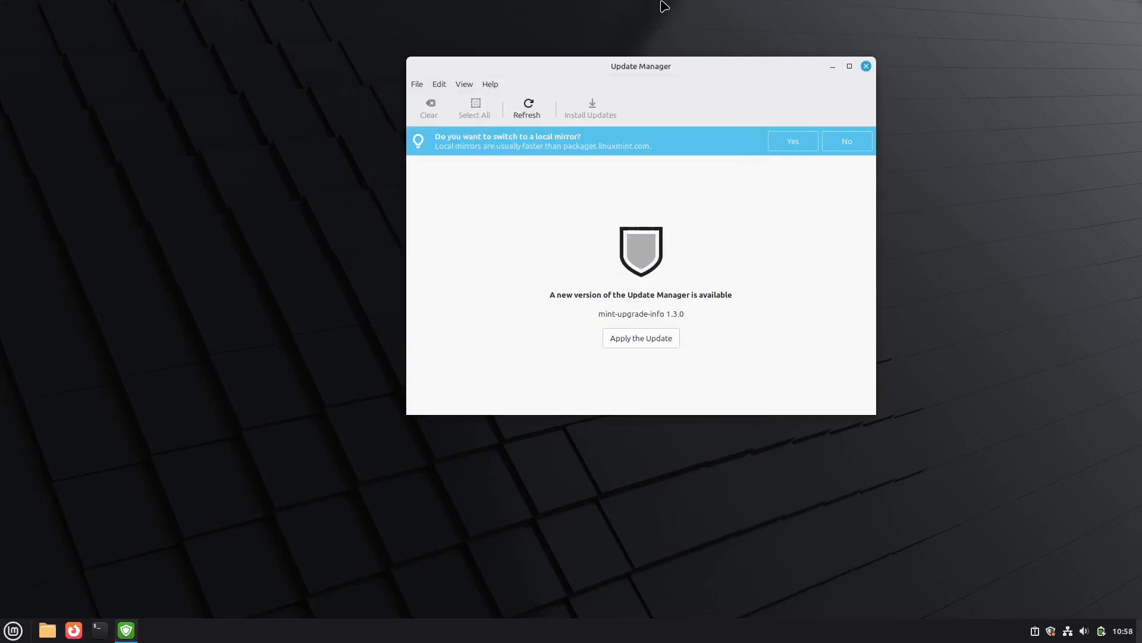
Step: Refresh the Update Manager, decline switching to a local mirror and close the window
{"action": "left_click", "coordinate": [529, 113]}
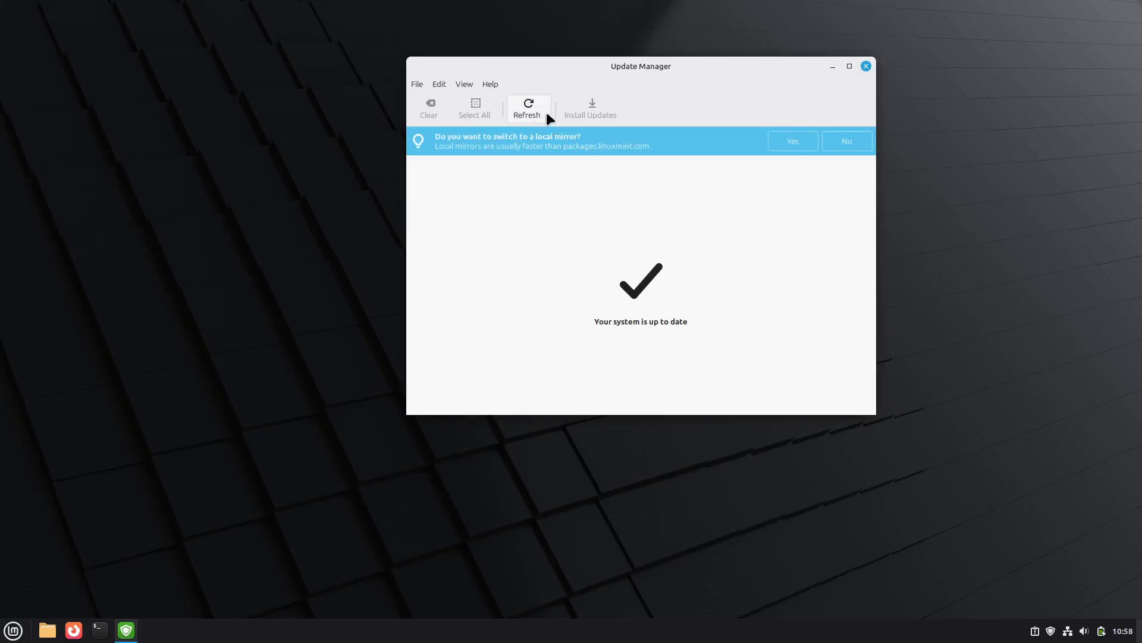
{"action": "left_click", "coordinate": [527, 109]}
{"action": "left_click", "coordinate": [847, 139]}
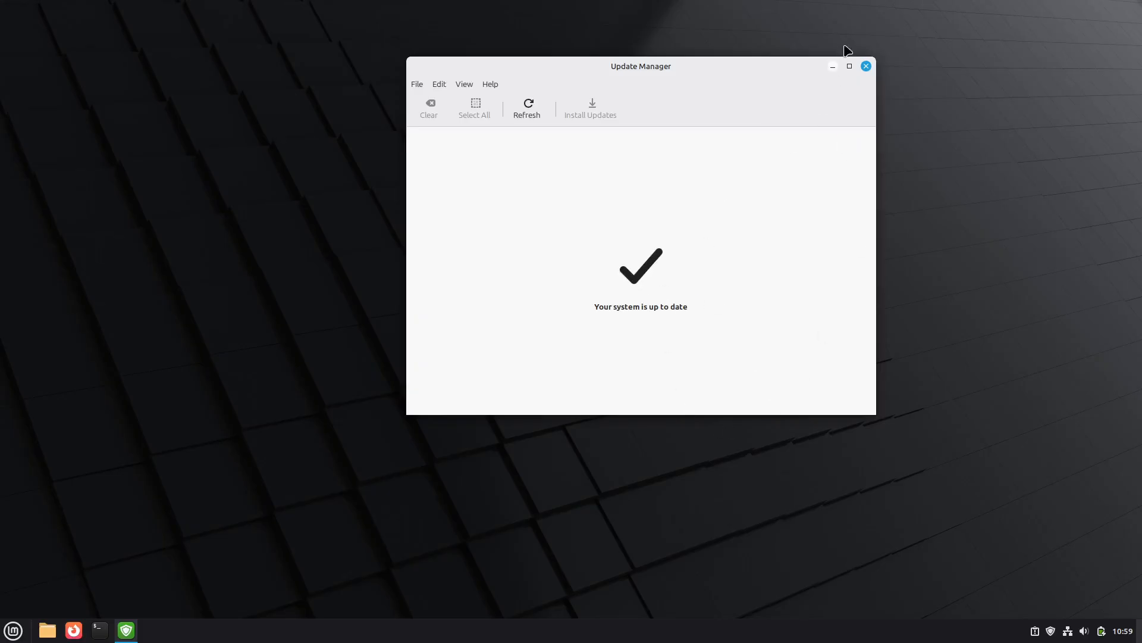
{"action": "left_click", "coordinate": [866, 66]}
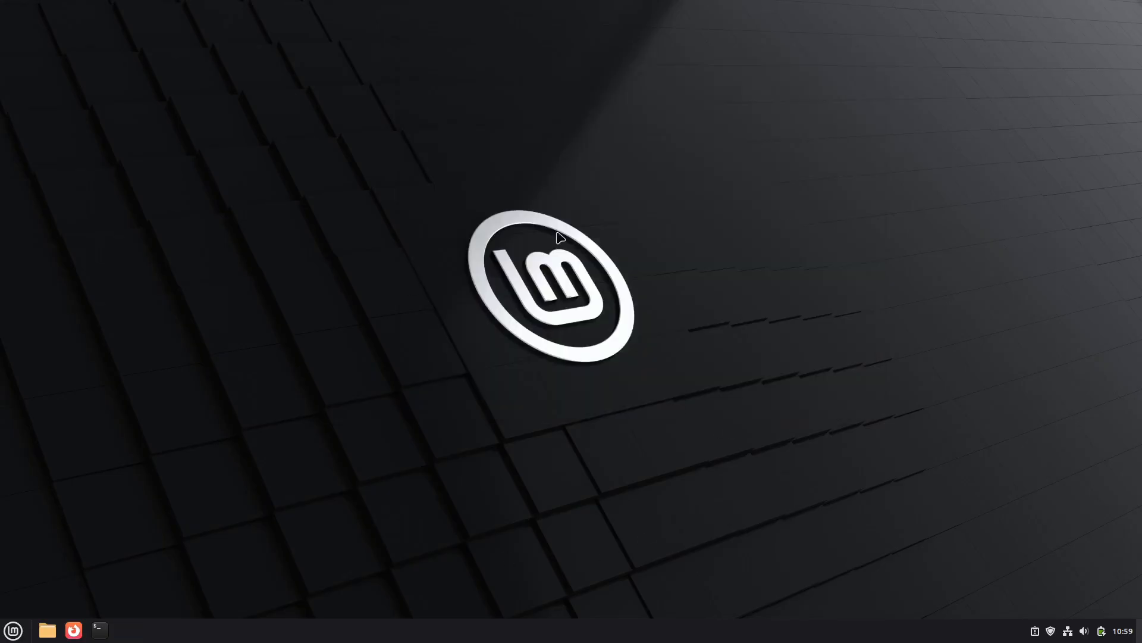
Step: Reopen the Update Manager to check the system's update status, and close its window
{"action": "left_click", "coordinate": [1050, 630]}
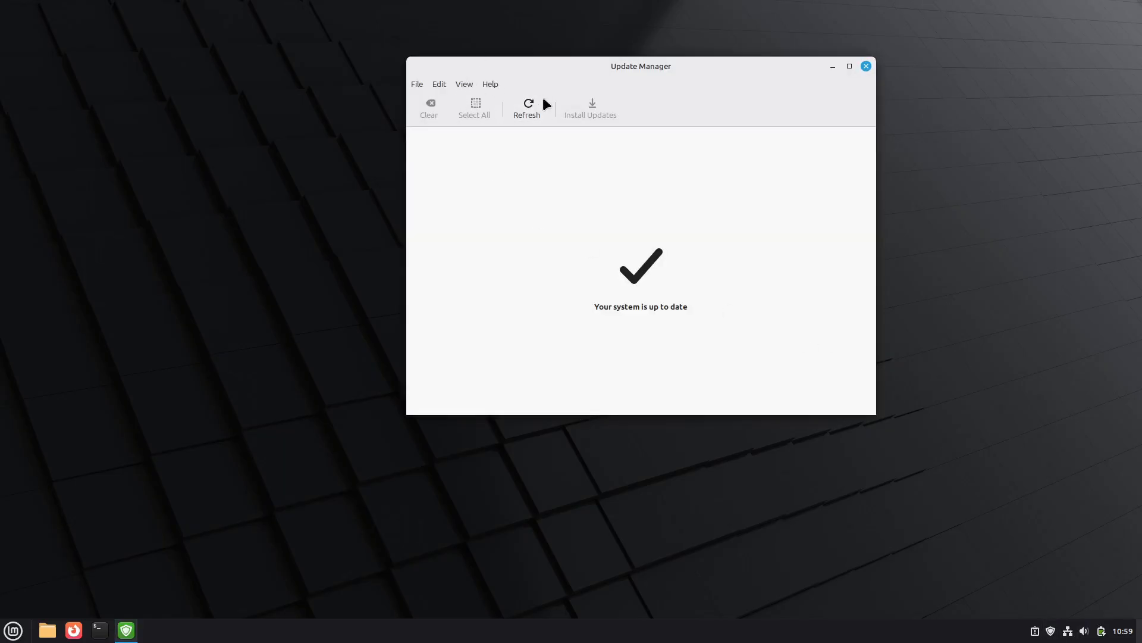
{"action": "left_click", "coordinate": [867, 66]}
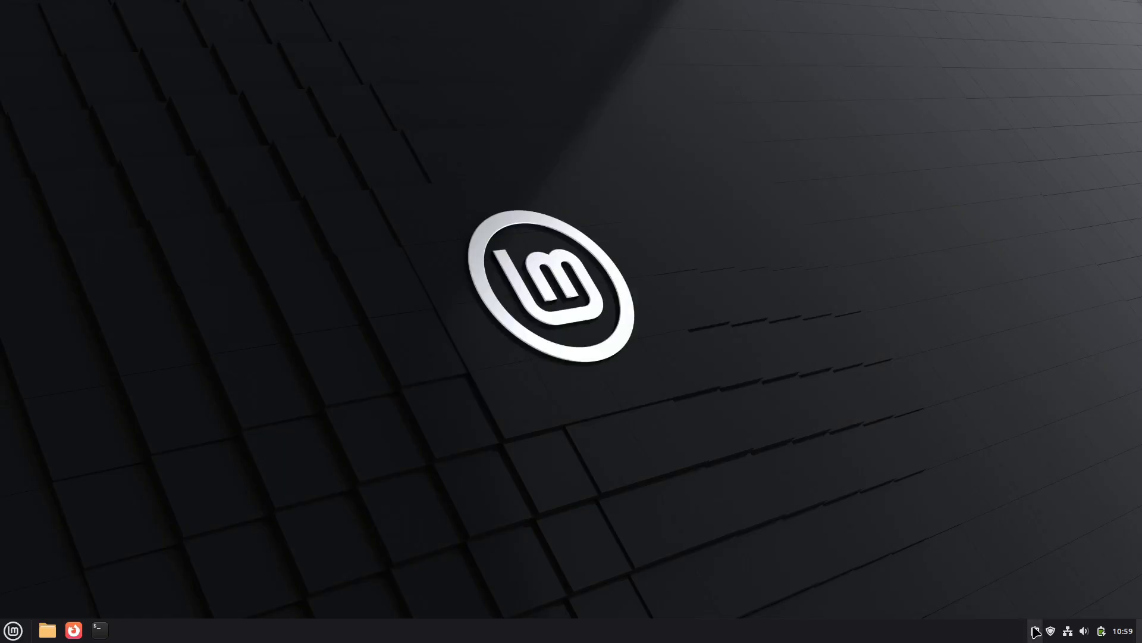
Step: Open the pending system report, view the BIOS details in System Information and close the window
{"action": "left_click", "coordinate": [1036, 632]}
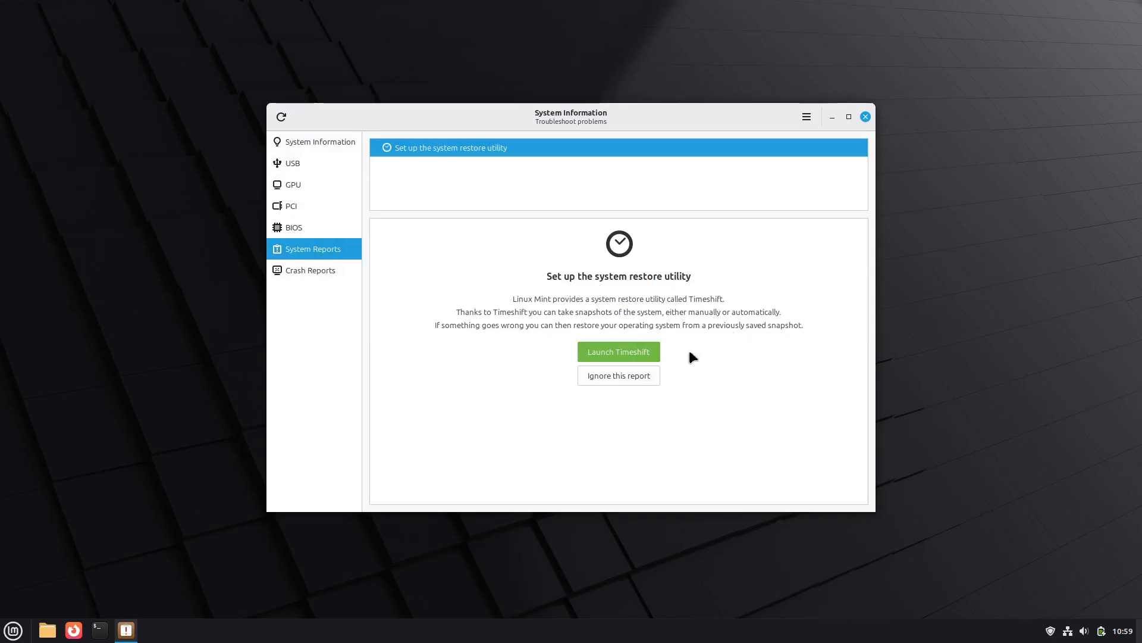
{"action": "left_click", "coordinate": [309, 228]}
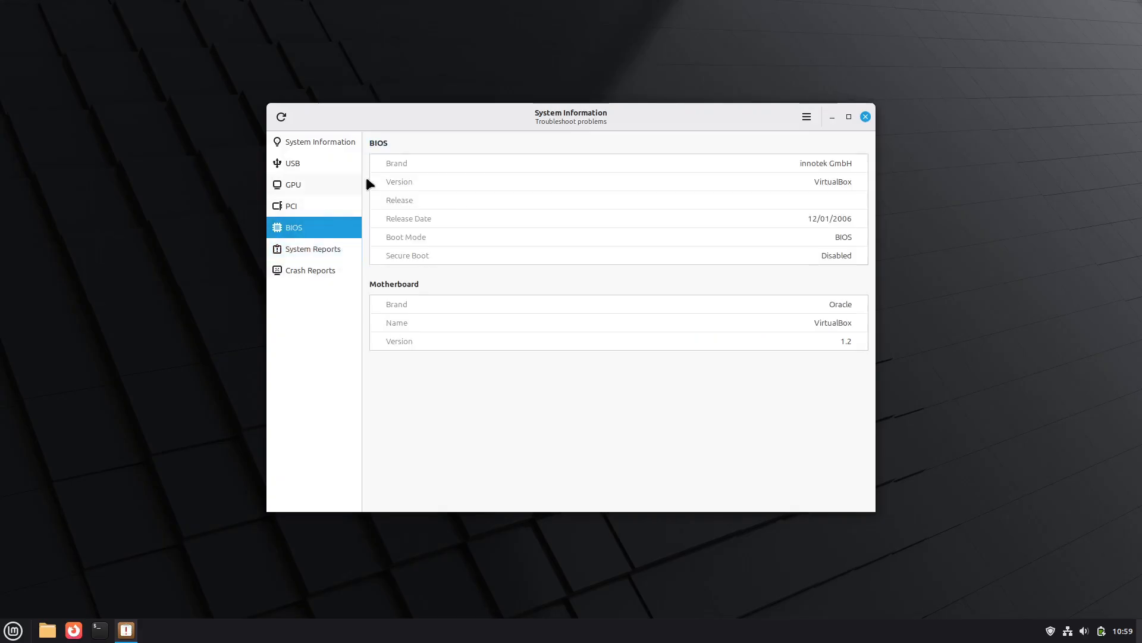
{"action": "left_click", "coordinate": [865, 116]}
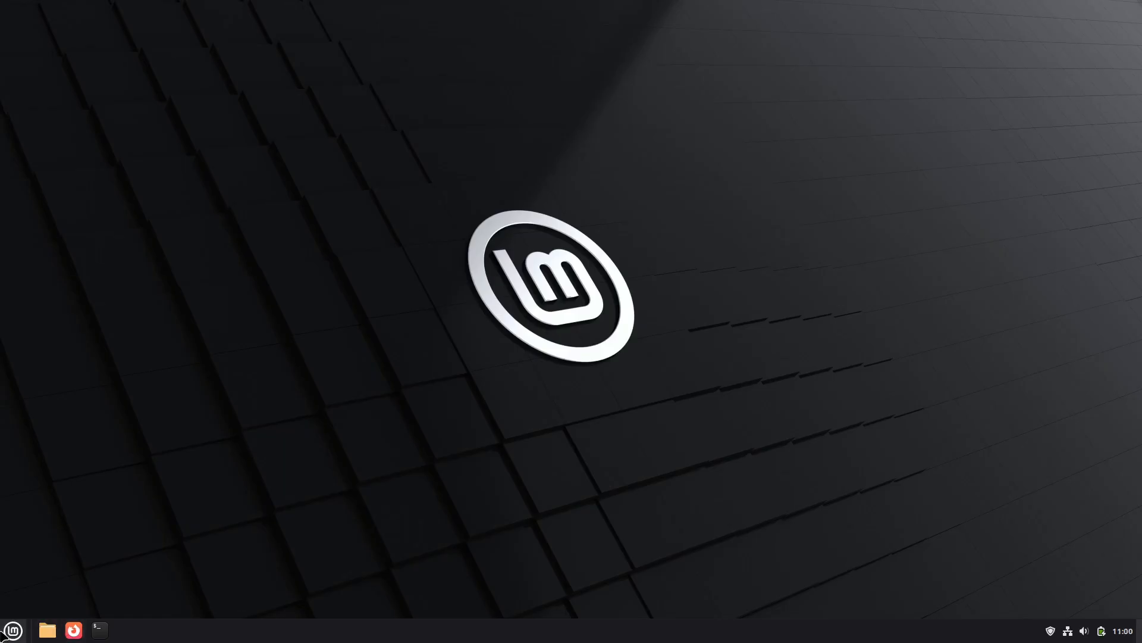
Step: Launch Firefox and open its settings page
{"action": "left_click", "coordinate": [3, 634]}
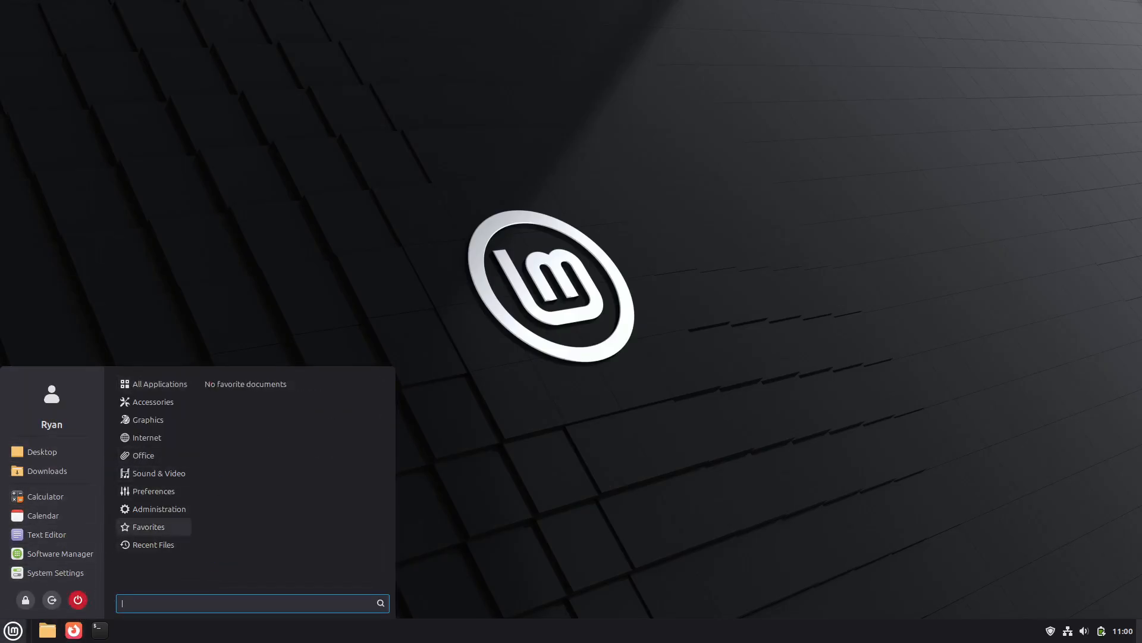
{"action": "left_click", "coordinate": [77, 634]}
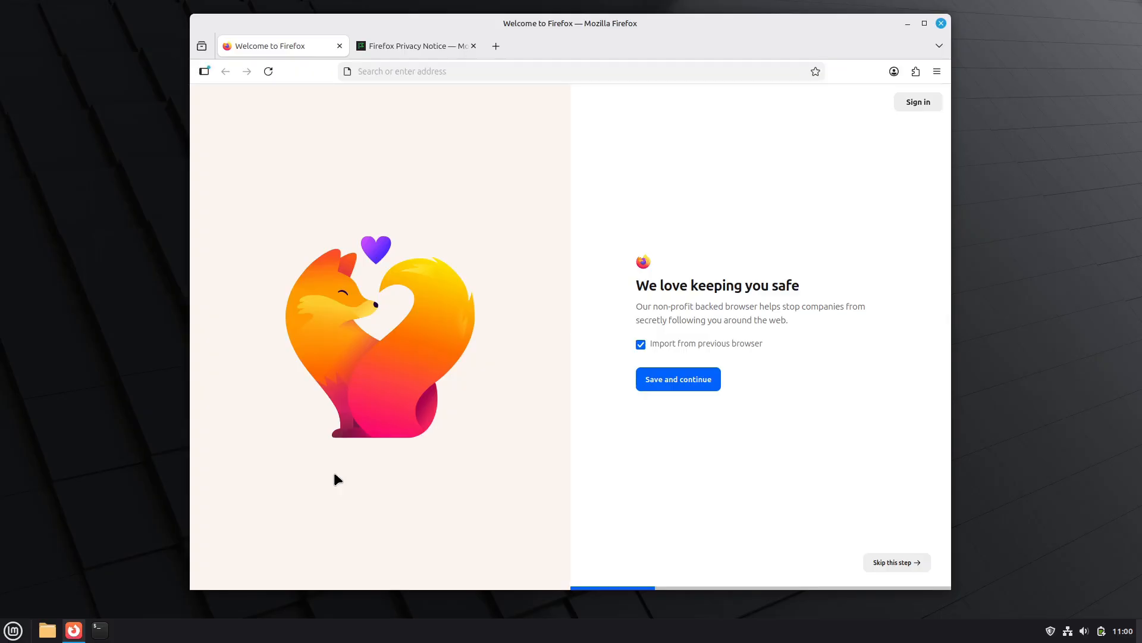
{"action": "left_click", "coordinate": [937, 72]}
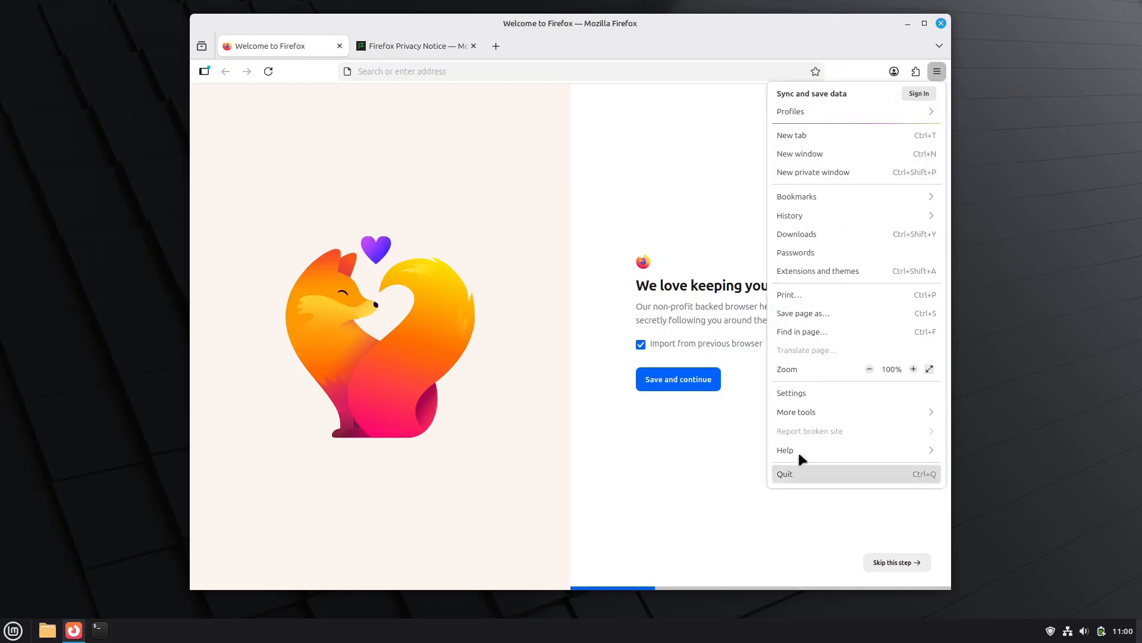
{"action": "left_click", "coordinate": [799, 396]}
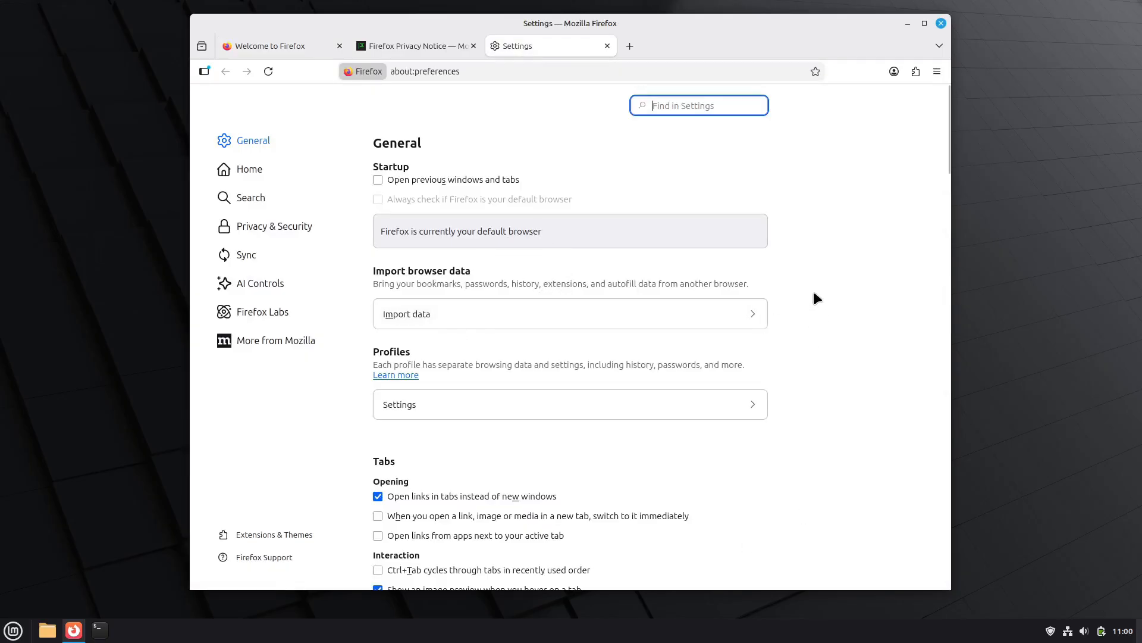
Step: Enable playback of DRM-controlled content in the General settings and close the settings tab
{"action": "scroll", "coordinate": [790, 321], "scroll_direction": "down", "scroll_amount": 10}
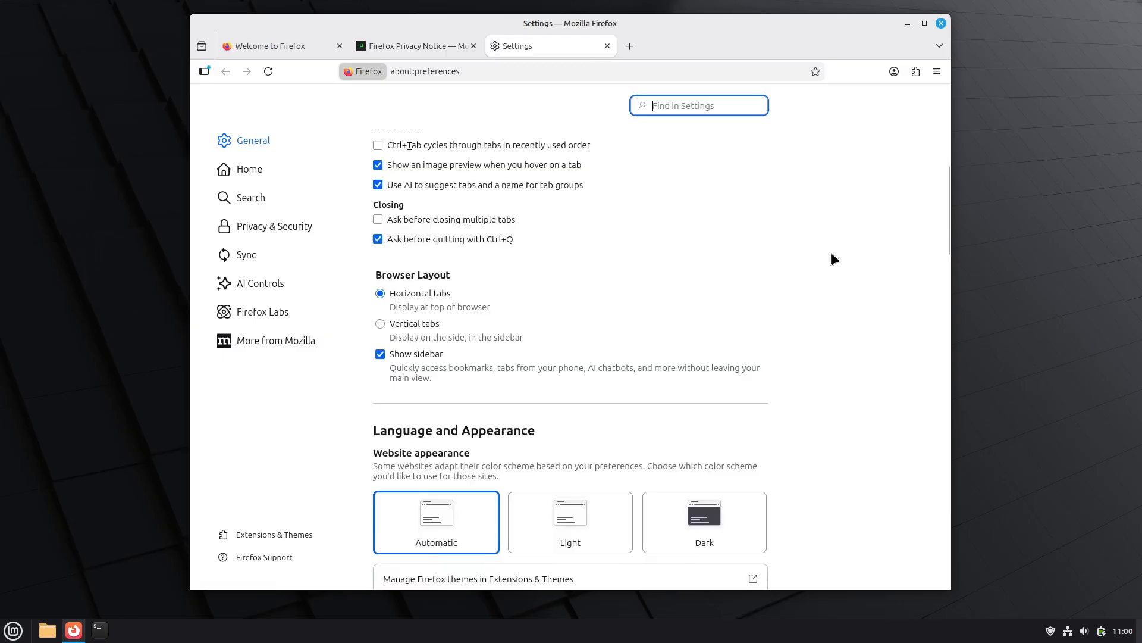
{"action": "scroll", "coordinate": [833, 258], "scroll_direction": "down", "scroll_amount": 15}
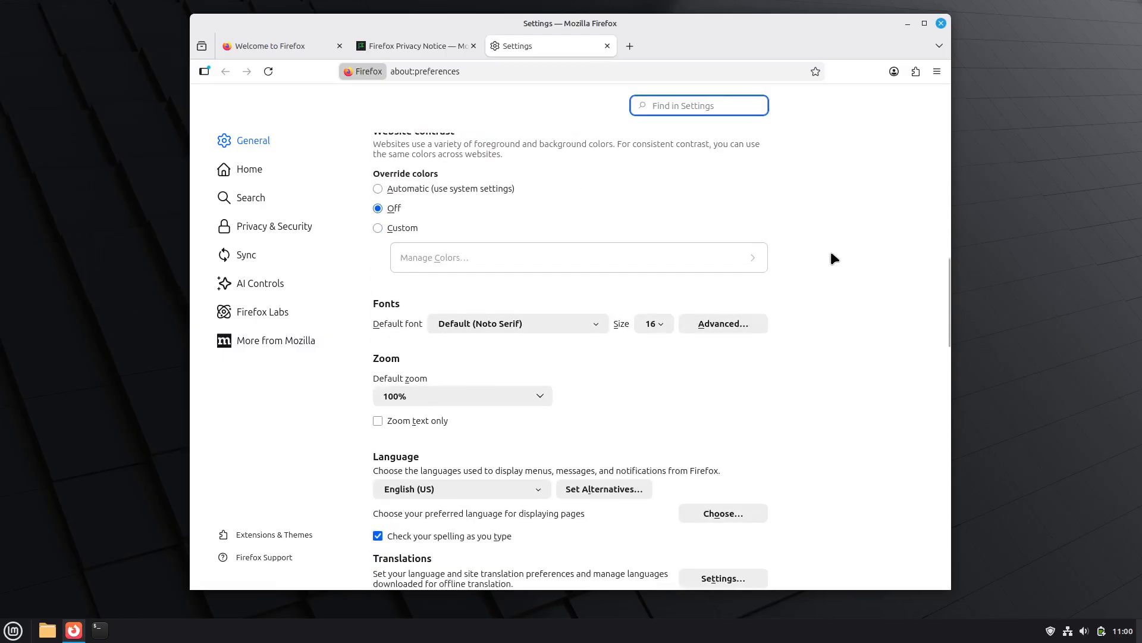
{"action": "scroll", "coordinate": [833, 259], "scroll_direction": "down", "scroll_amount": 12}
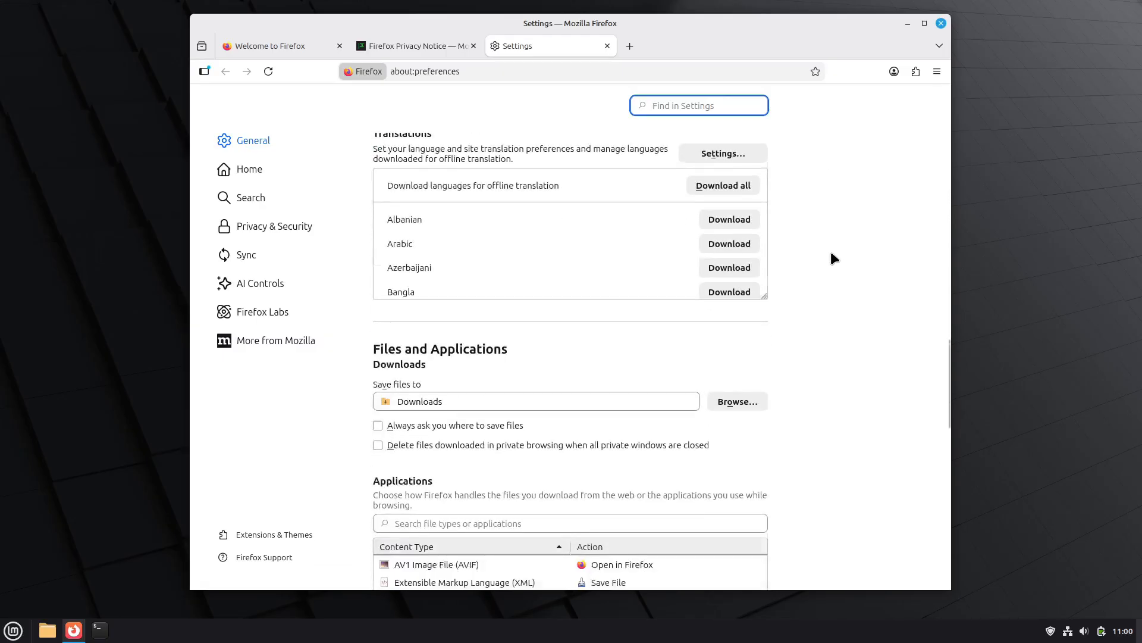
{"action": "scroll", "coordinate": [833, 258], "scroll_direction": "down", "scroll_amount": 12}
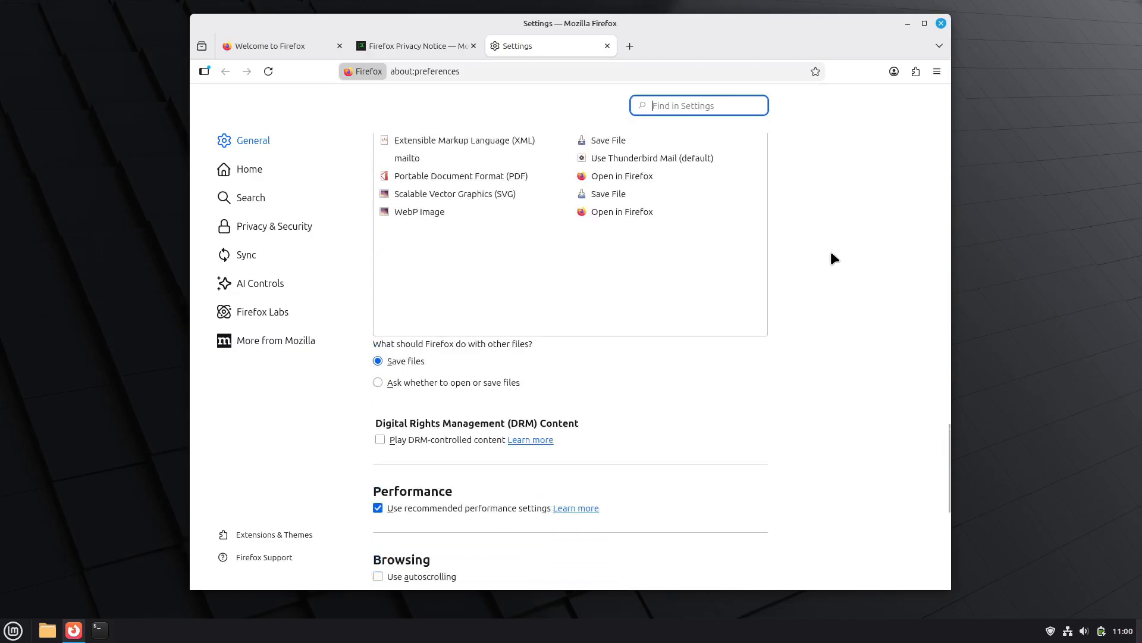
{"action": "scroll", "coordinate": [833, 259], "scroll_direction": "down", "scroll_amount": 3}
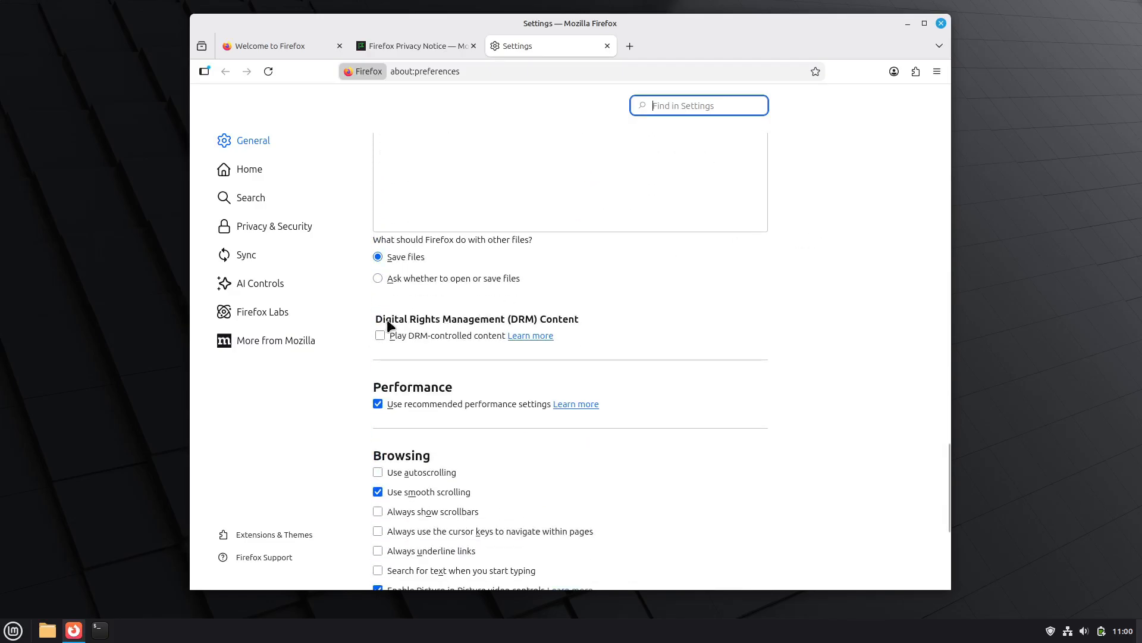
{"action": "left_click", "coordinate": [380, 336]}
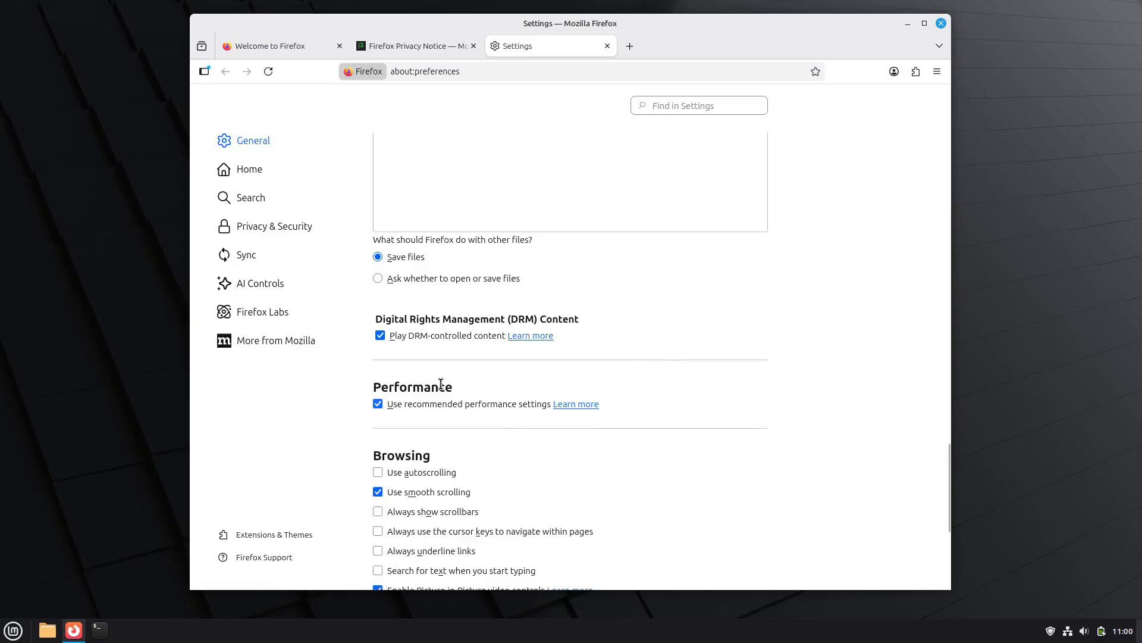
{"action": "left_click_drag", "start_coordinate": [399, 336], "coordinate": [469, 350]}
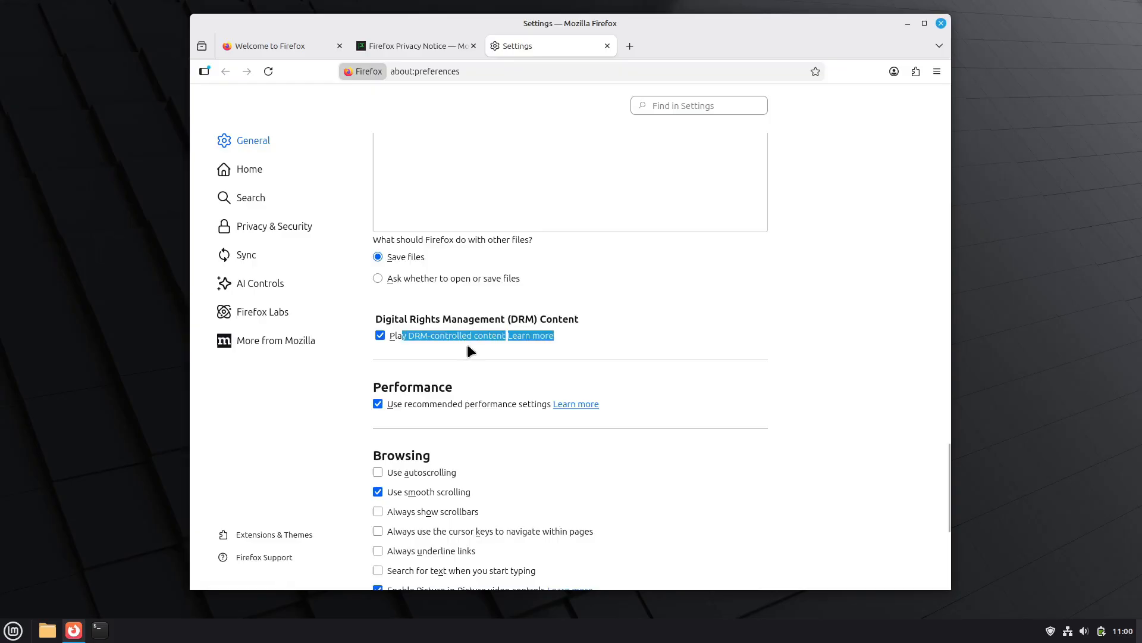
{"action": "left_click", "coordinate": [469, 354]}
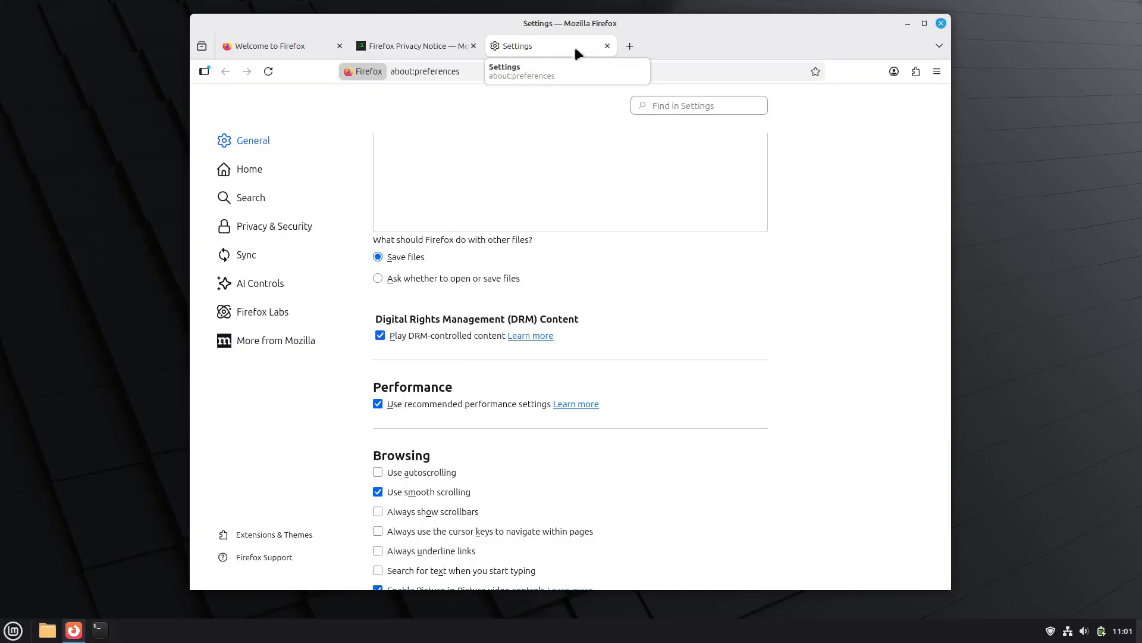
{"action": "left_click", "coordinate": [606, 47]}
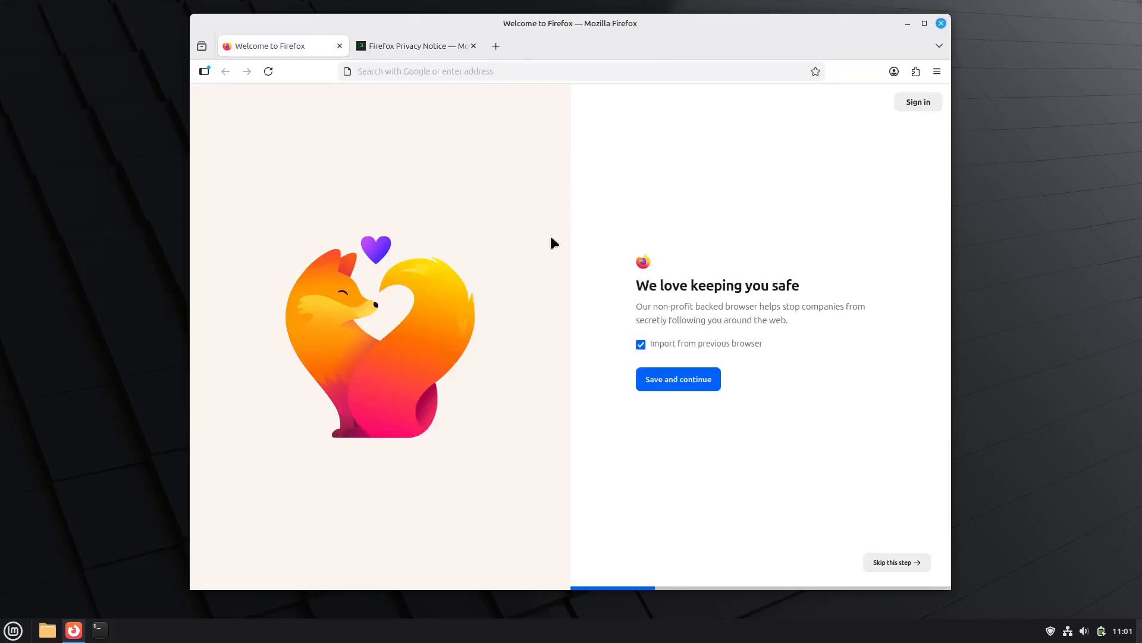